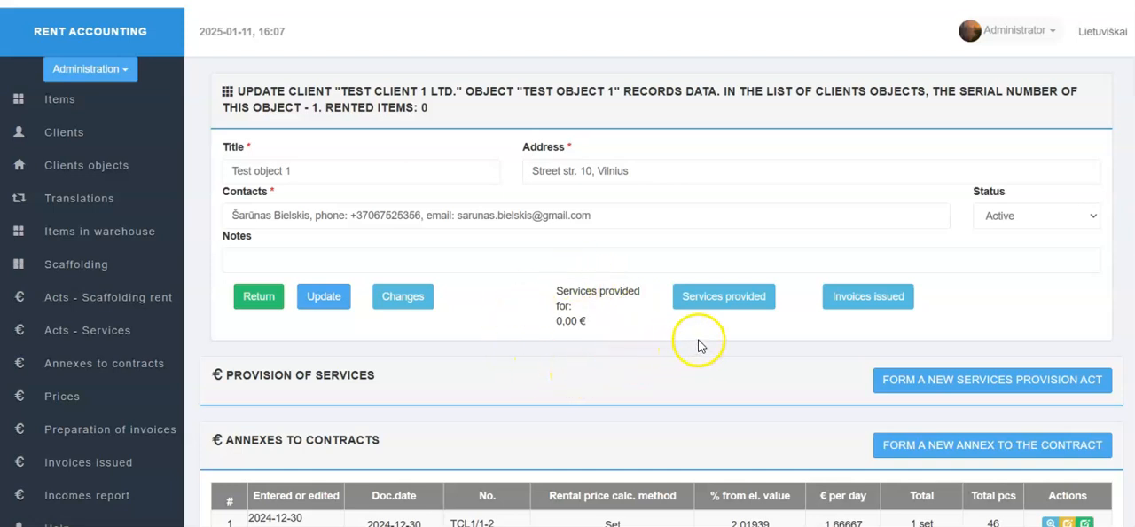
- Check the services provided for Test object 1 and the list of services acts
click(719, 311)
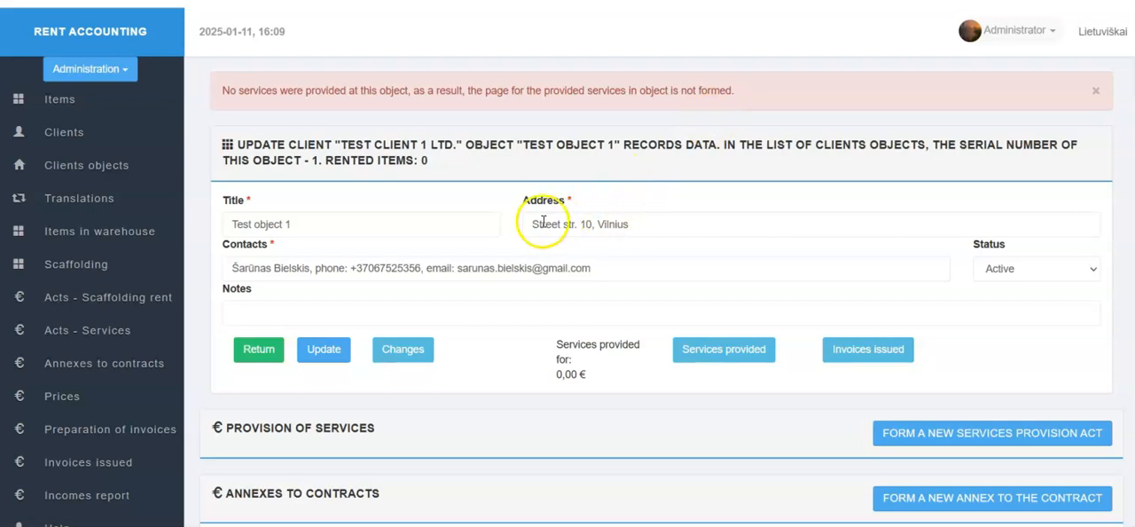
click(130, 335)
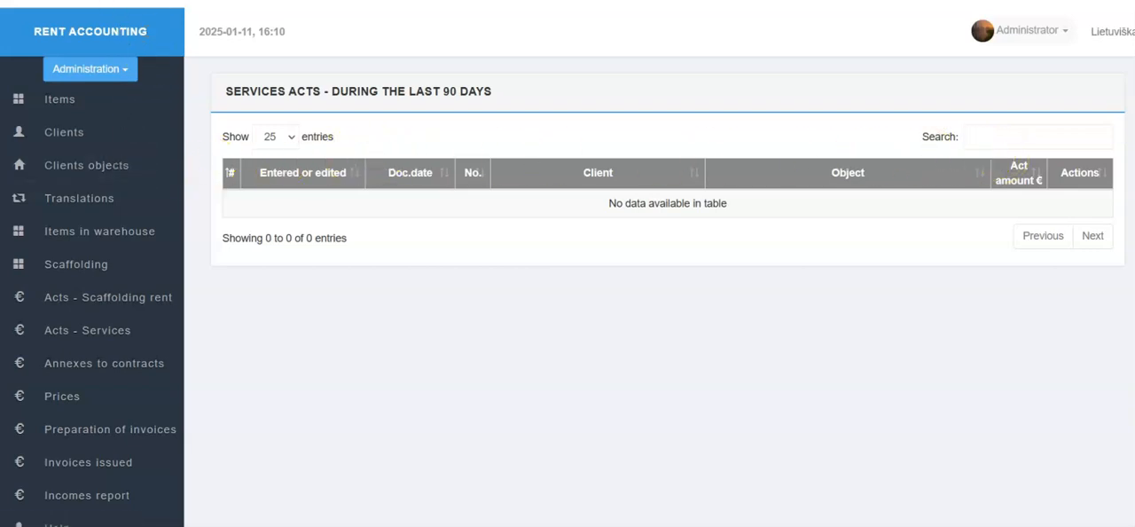
- Open the new services provision act form for Test client 1 Ltd.'s Test object 1 and look through its services
click(65, 167)
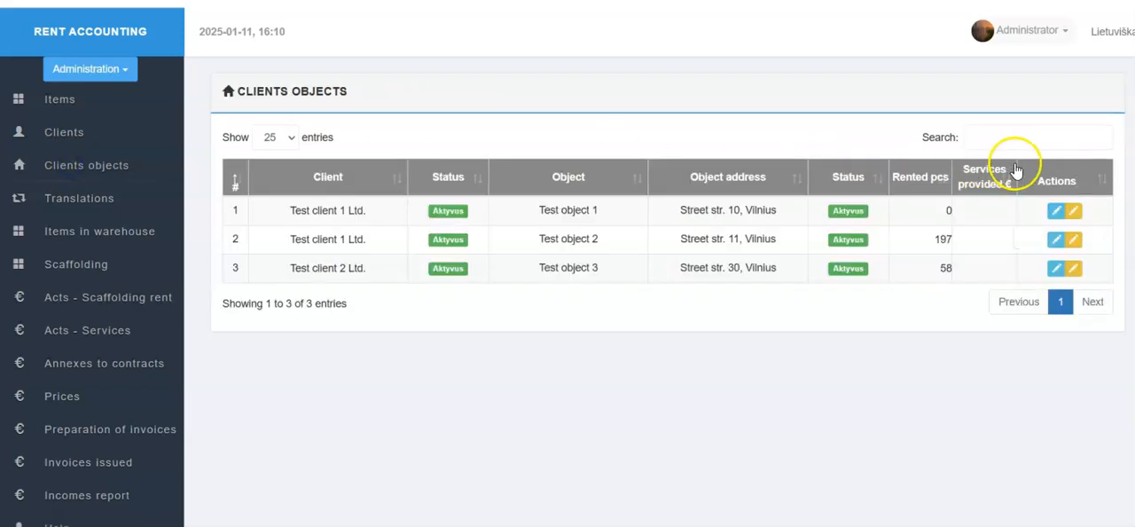
click(1076, 212)
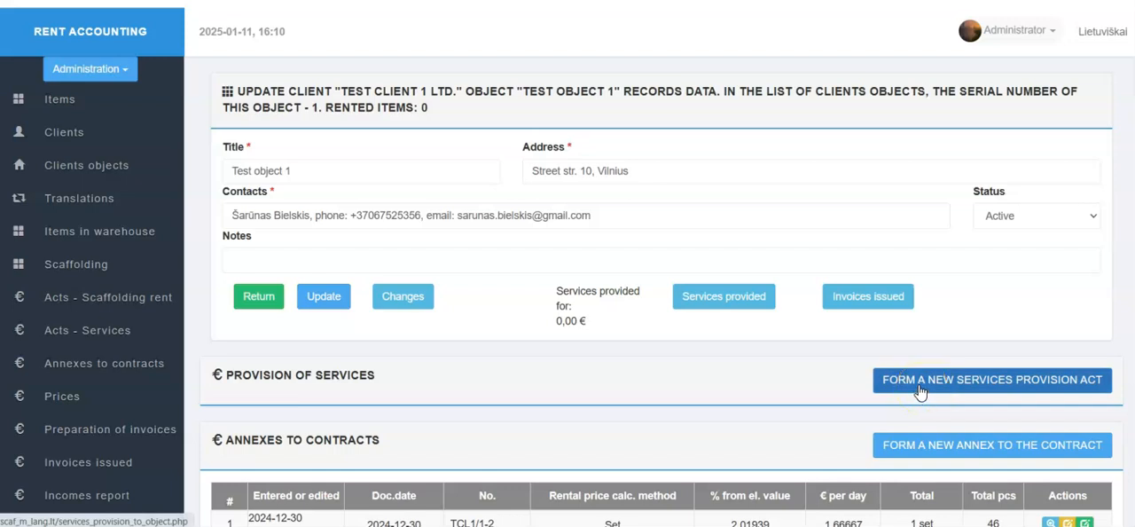
click(919, 387)
click(796, 367)
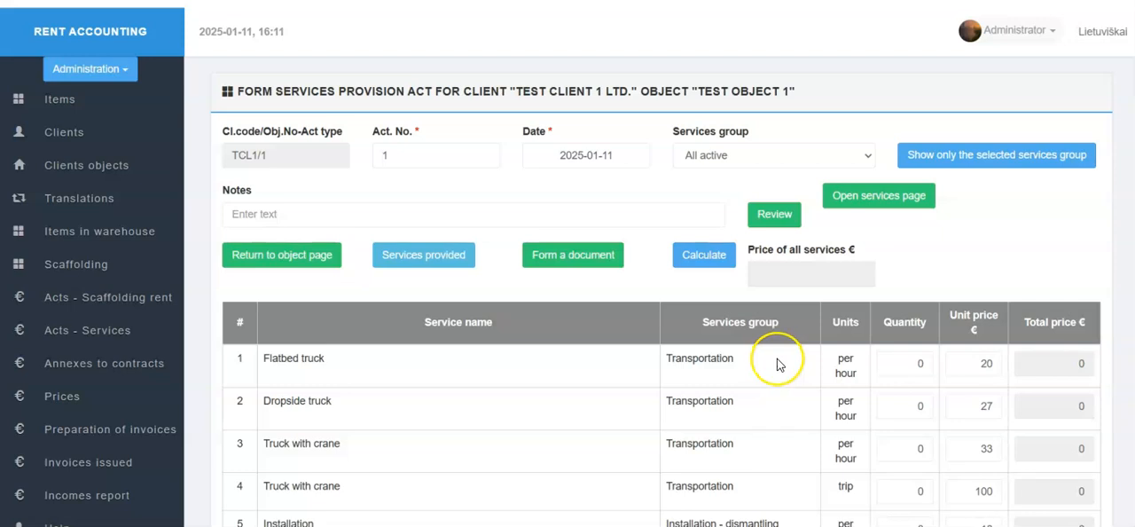
scroll(777, 363, down, 3)
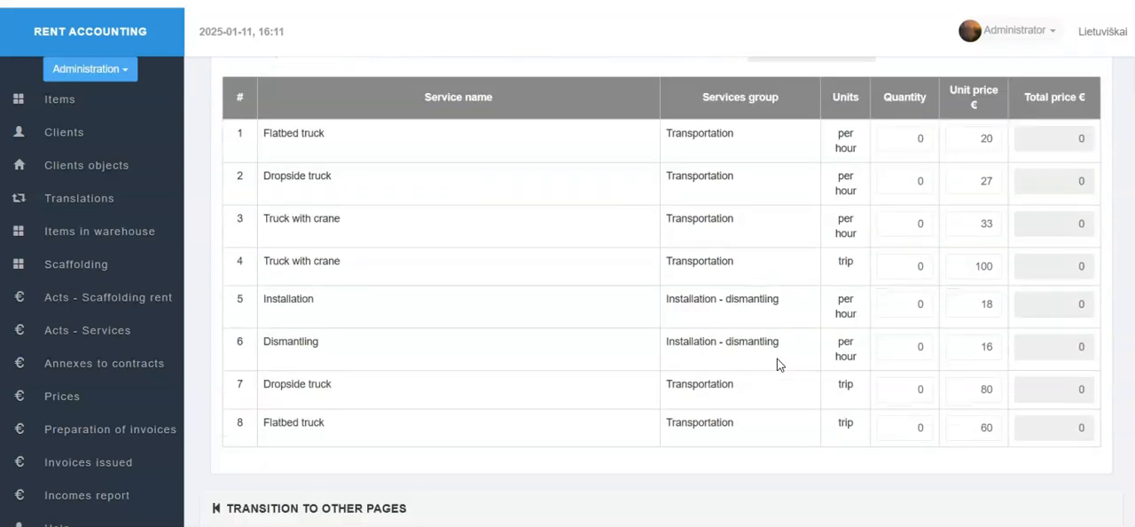
scroll(777, 363, up, 3)
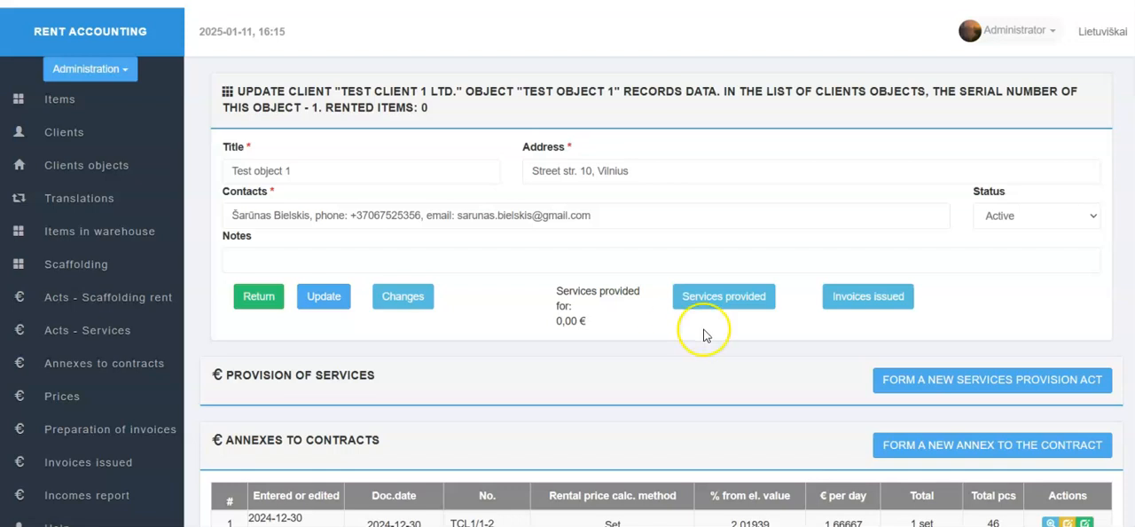
- Check the scaffolding changes of Test object 1 and return to the object's page
click(412, 298)
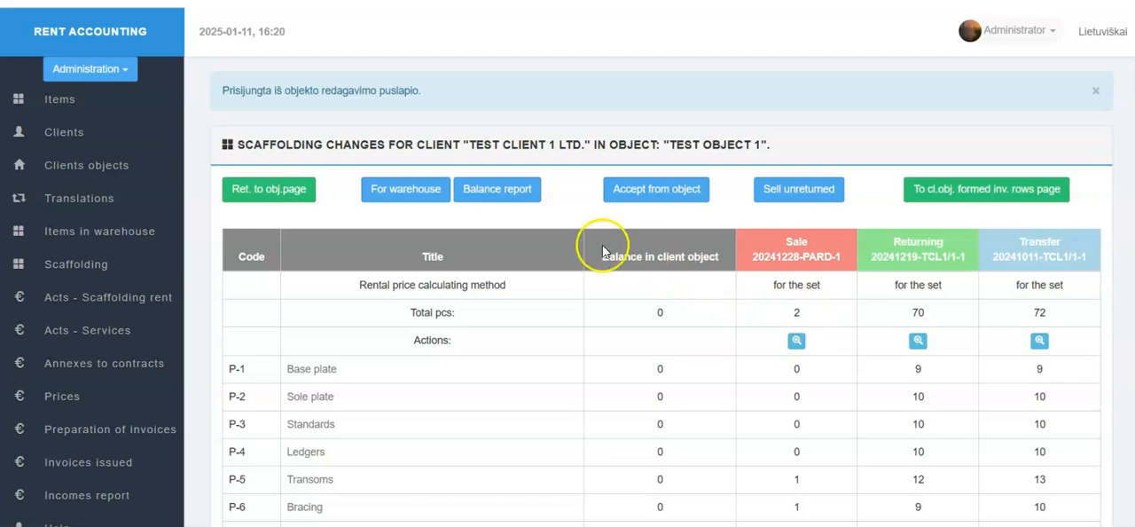
click(271, 193)
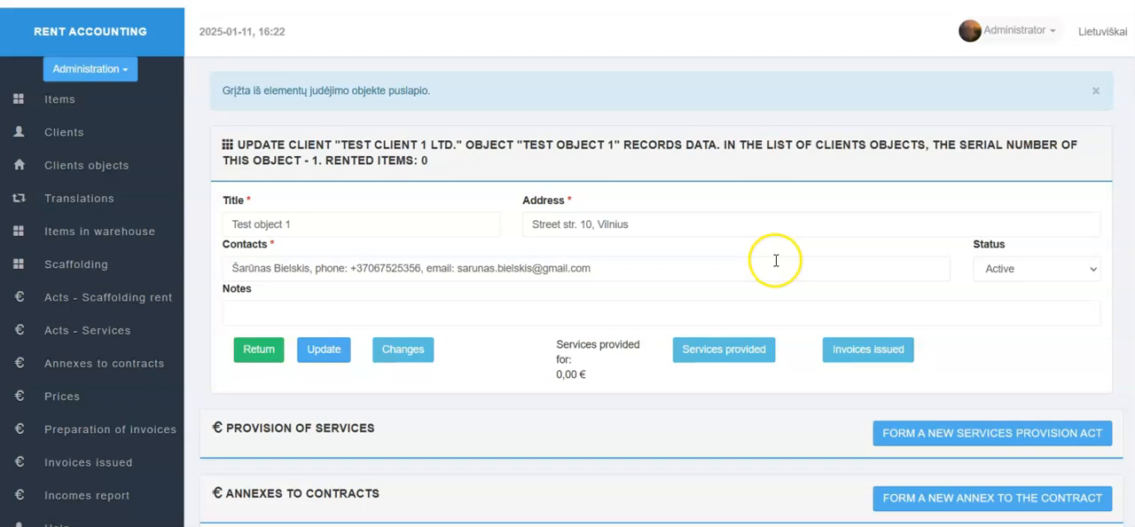
- Start a new services provision act for Test object 1 and set its date to 2024-10-11
click(956, 438)
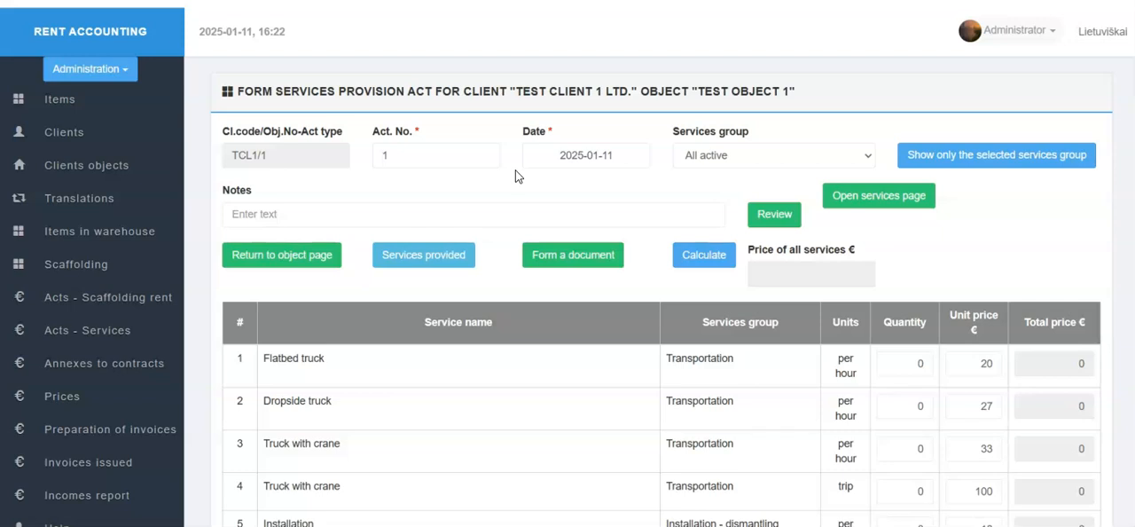
click(576, 162)
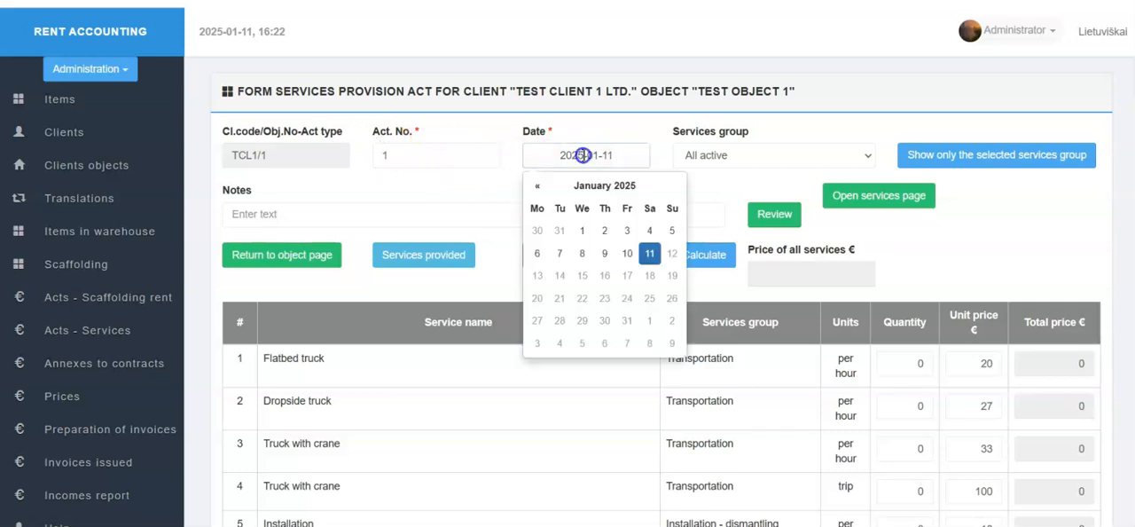
click(535, 185)
click(536, 185)
click(536, 185)
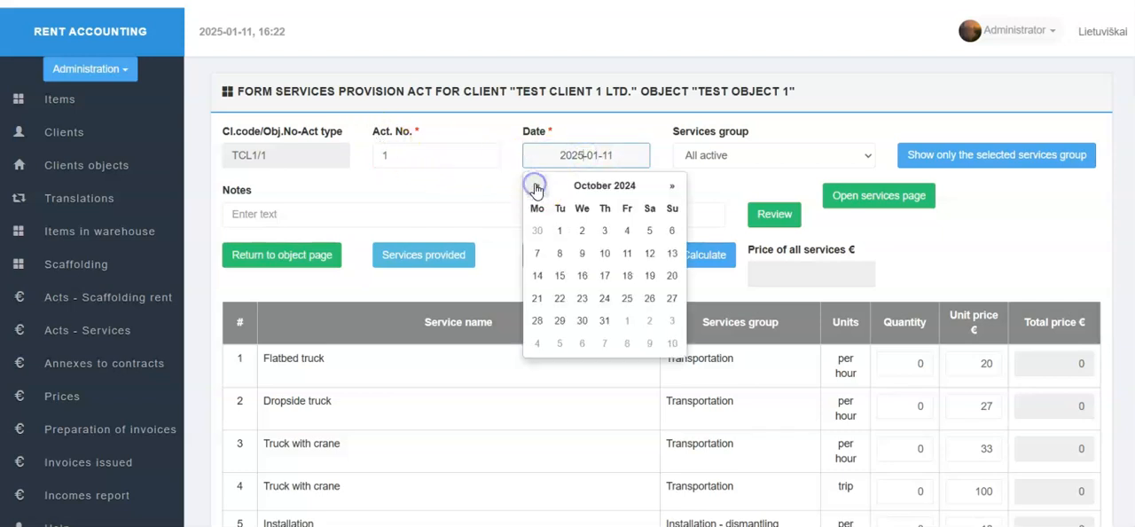
click(627, 254)
scroll(784, 303, down, 3)
scroll(781, 303, up, 3)
scroll(781, 303, down, 2)
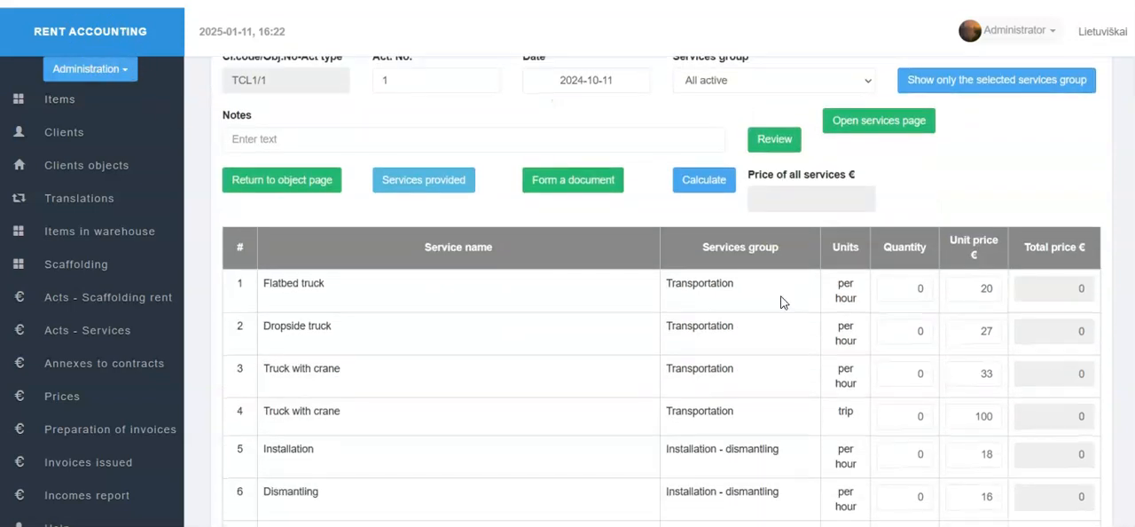
scroll(786, 299, up, 2)
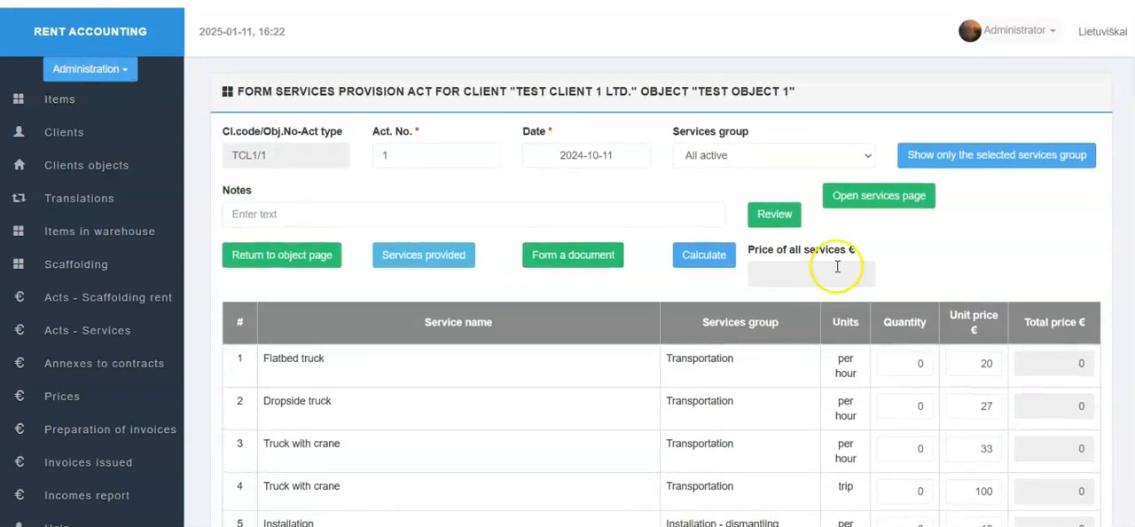
- Show only the Transportation services group and set the quantity of the per-trip Truck with crane service to 1
click(851, 154)
click(782, 196)
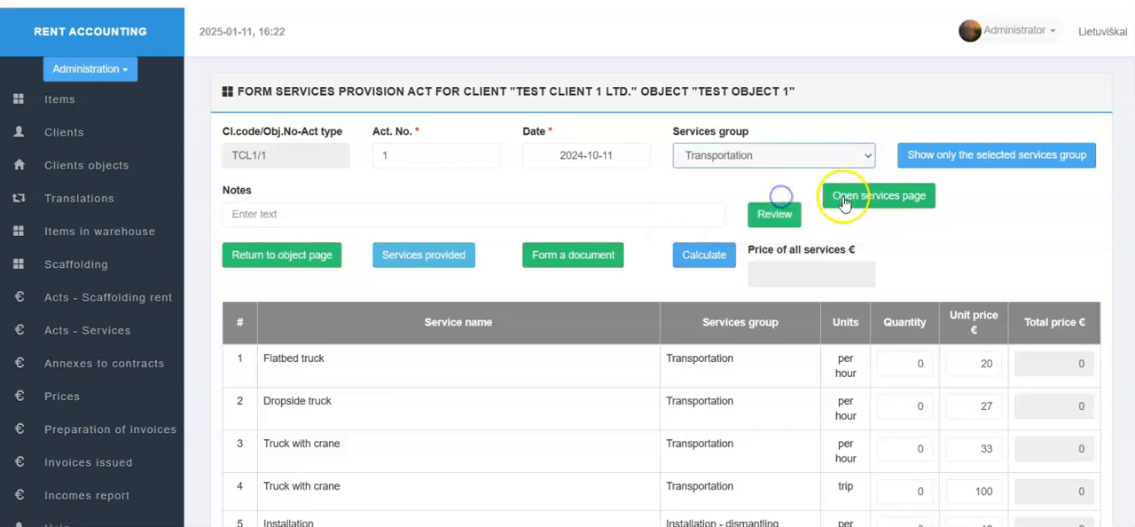
click(980, 159)
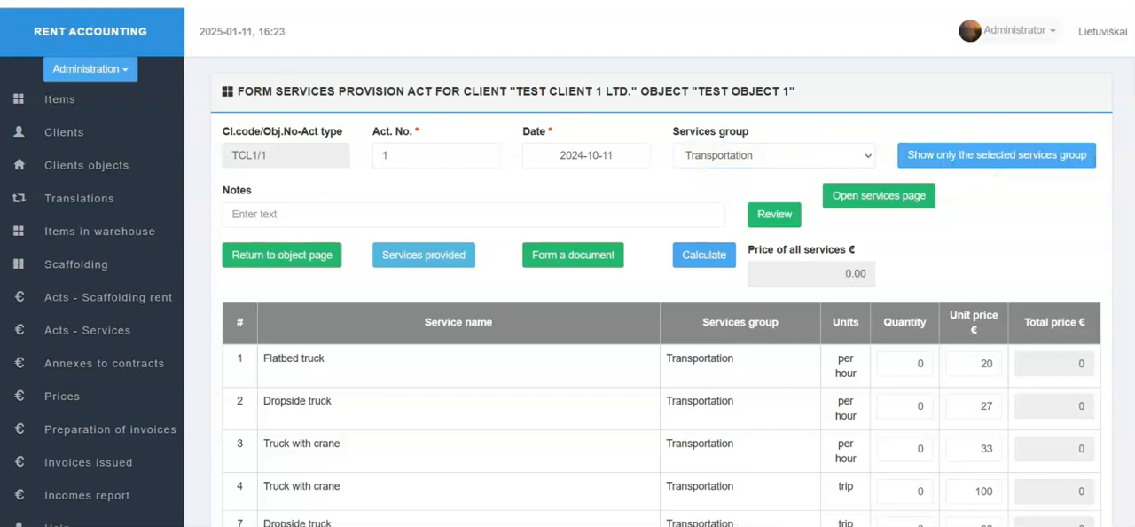
scroll(570, 289, down, 2)
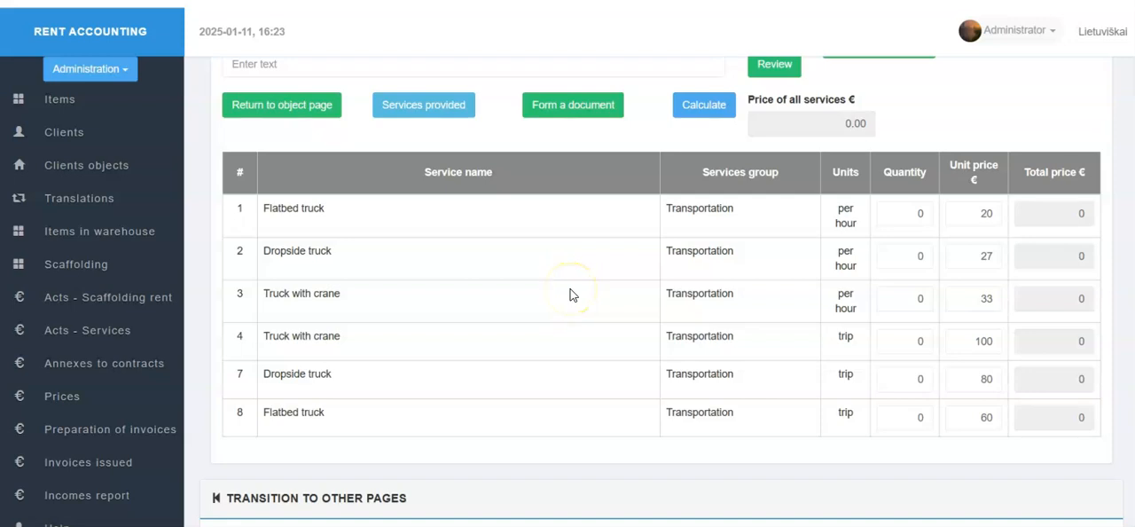
scroll(570, 289, up, 2)
scroll(570, 292, down, 2)
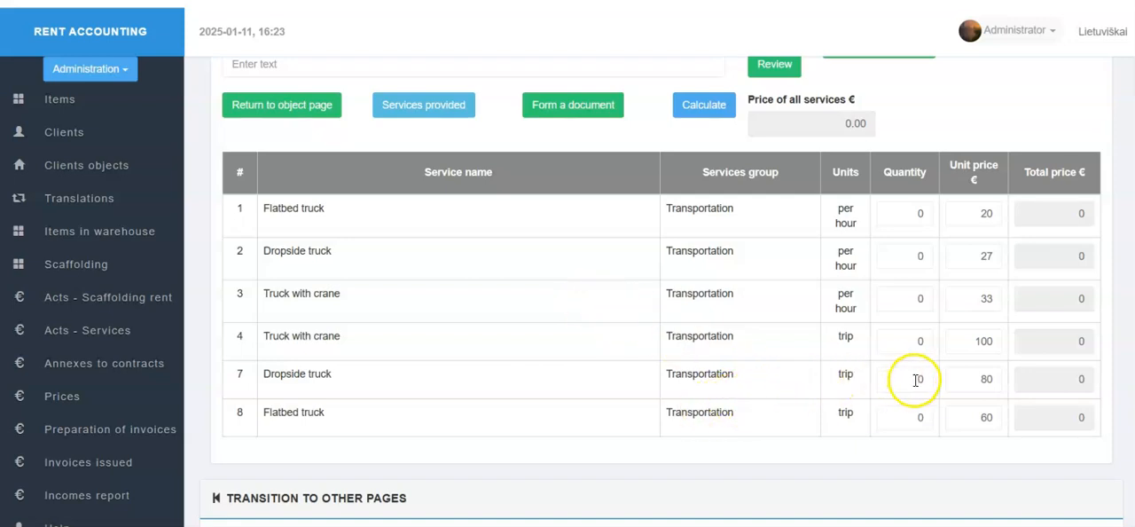
click(922, 341)
text(1)
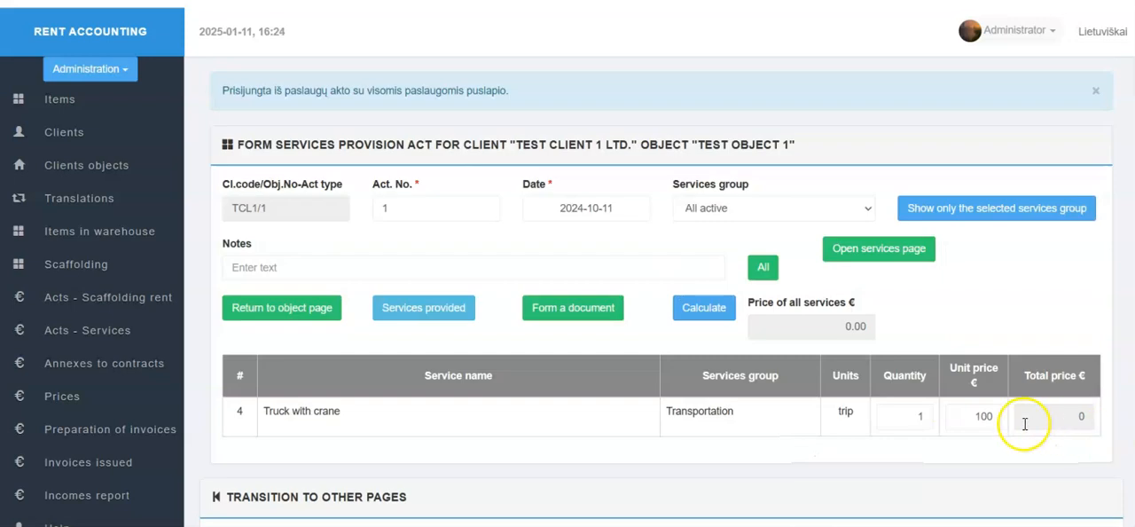
- Show only the Installation - dismantling group, set the Installation quantity to 6, and review the services entered in the act
click(857, 208)
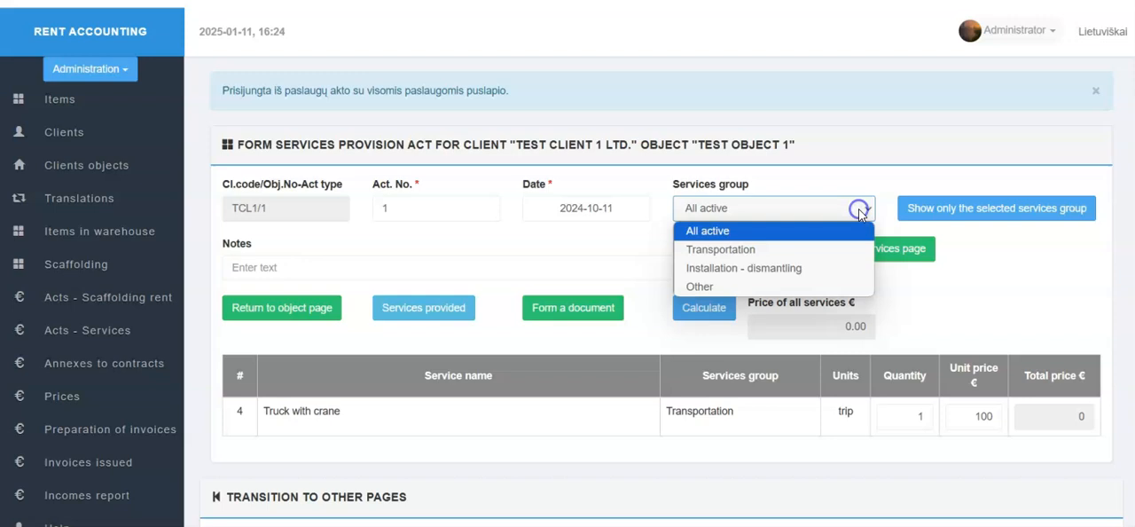
click(831, 268)
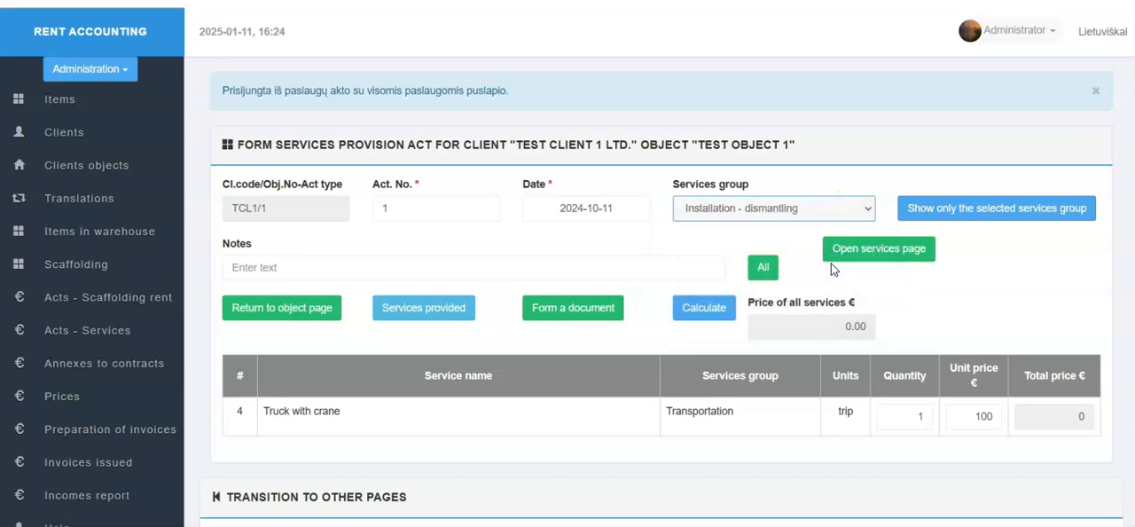
click(938, 222)
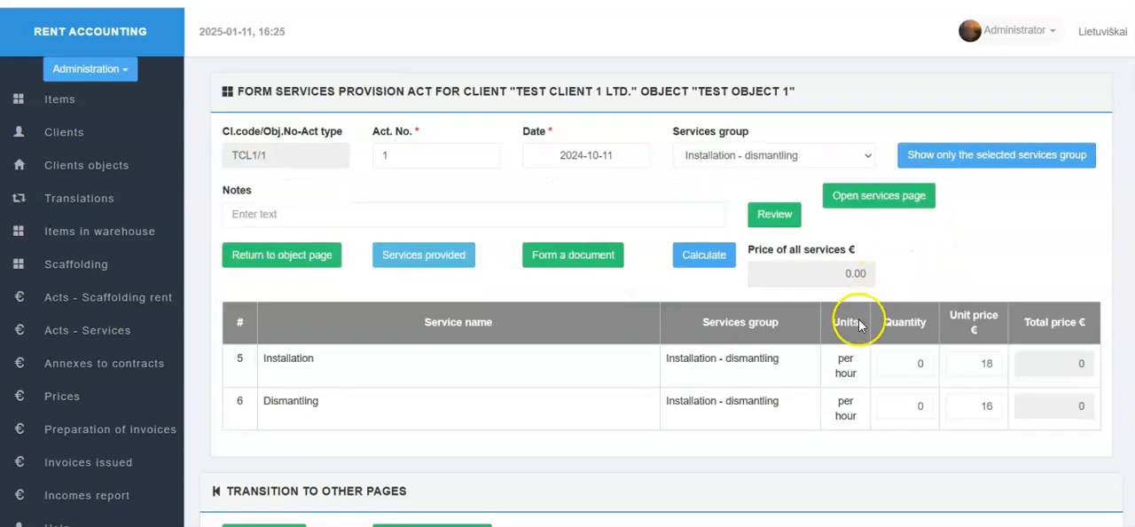
double_click(919, 363)
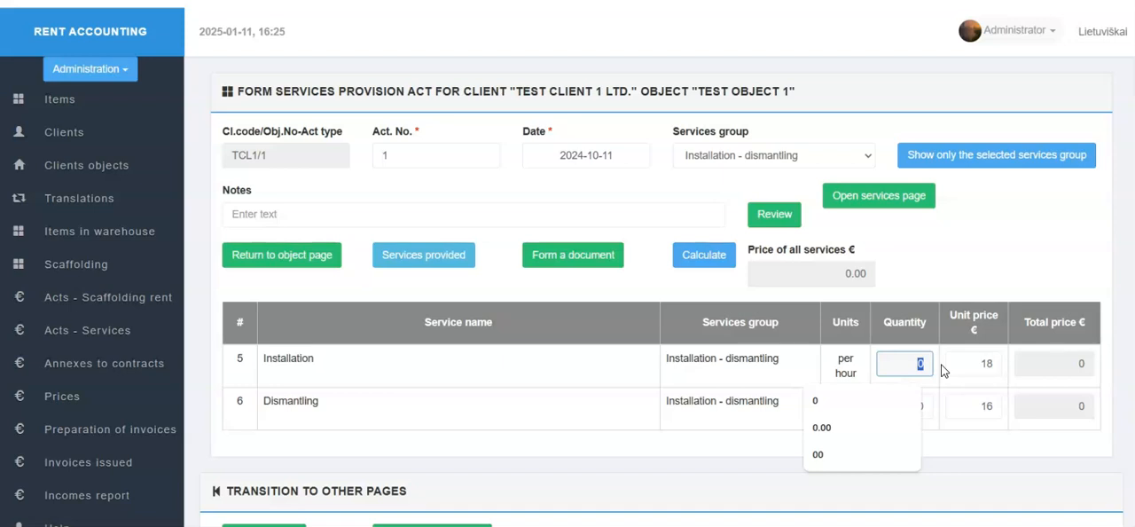
text(6)
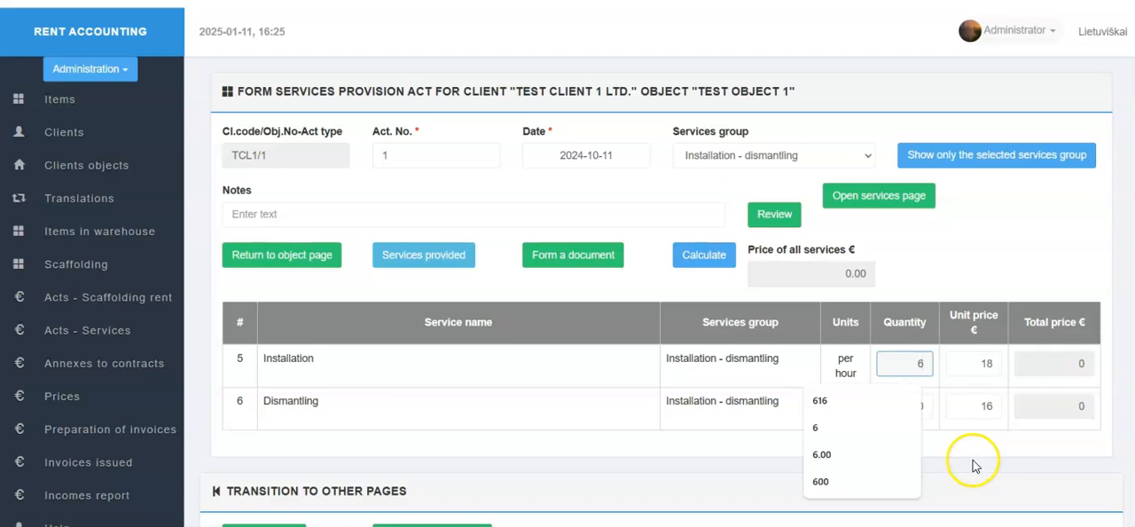
click(776, 220)
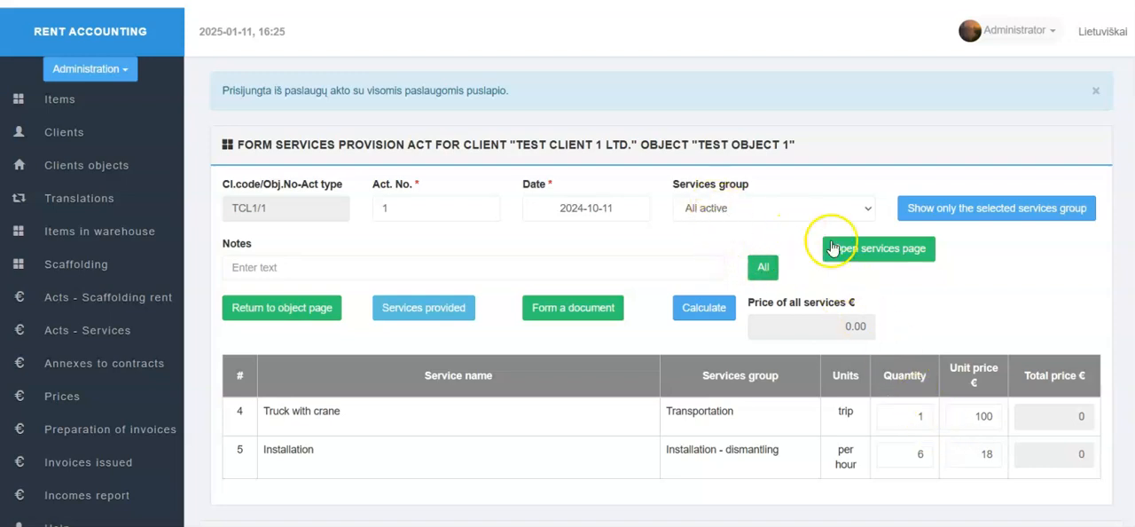
- Look through the full services catalogue and calculate the prices of the services entered in the act
click(873, 254)
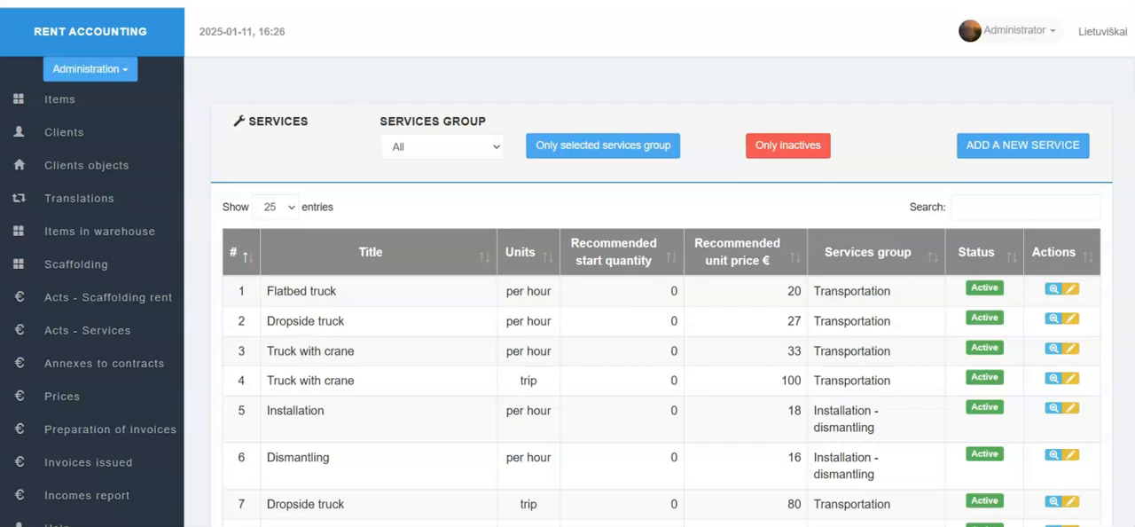
scroll(826, 333, down, 1)
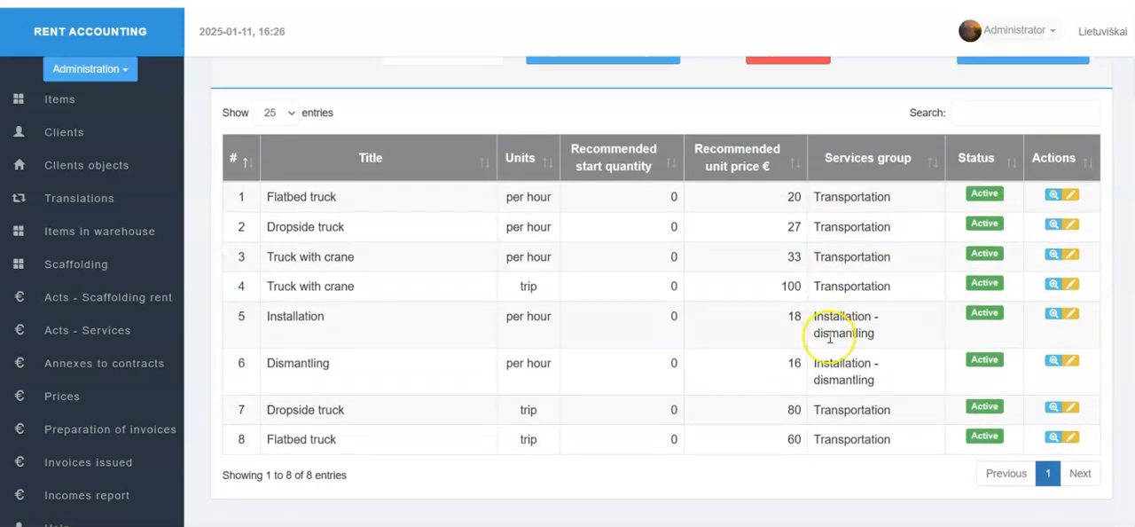
scroll(828, 334, up, 1)
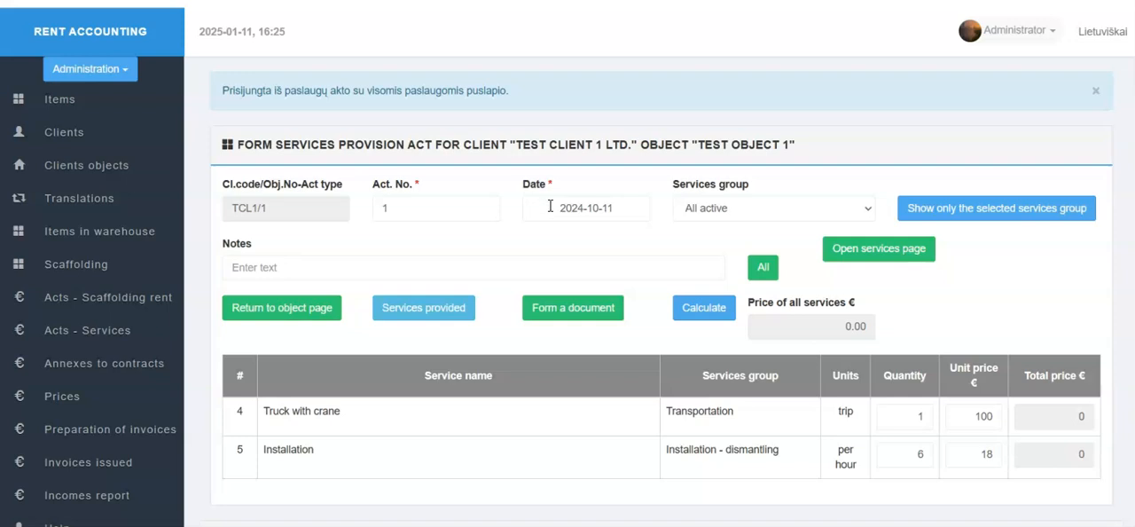
click(699, 308)
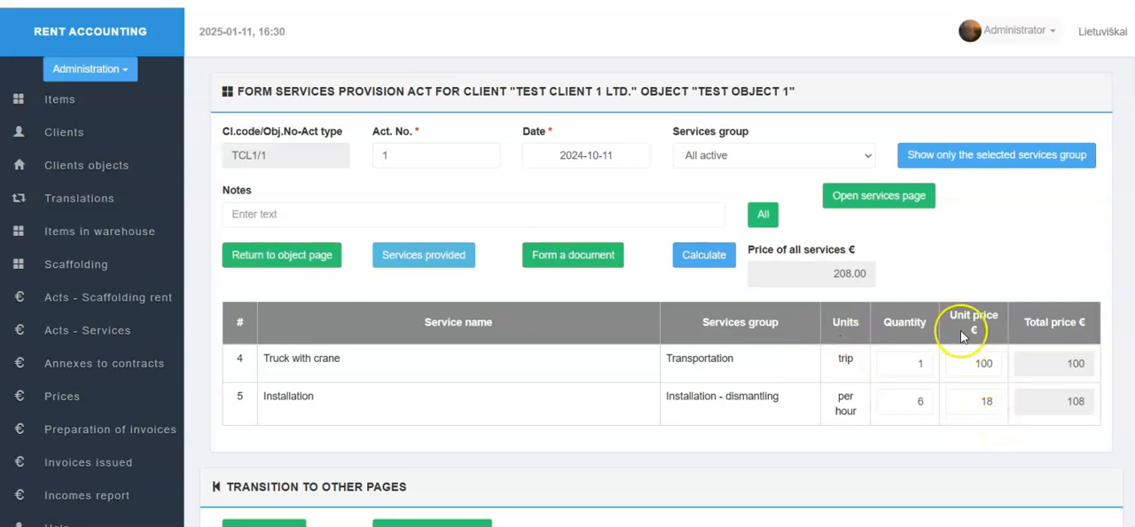
- Show all services in the act, set the per-trip Flatbed truck quantity to 1, and recalculate the prices
click(760, 216)
scroll(813, 331, down, 3)
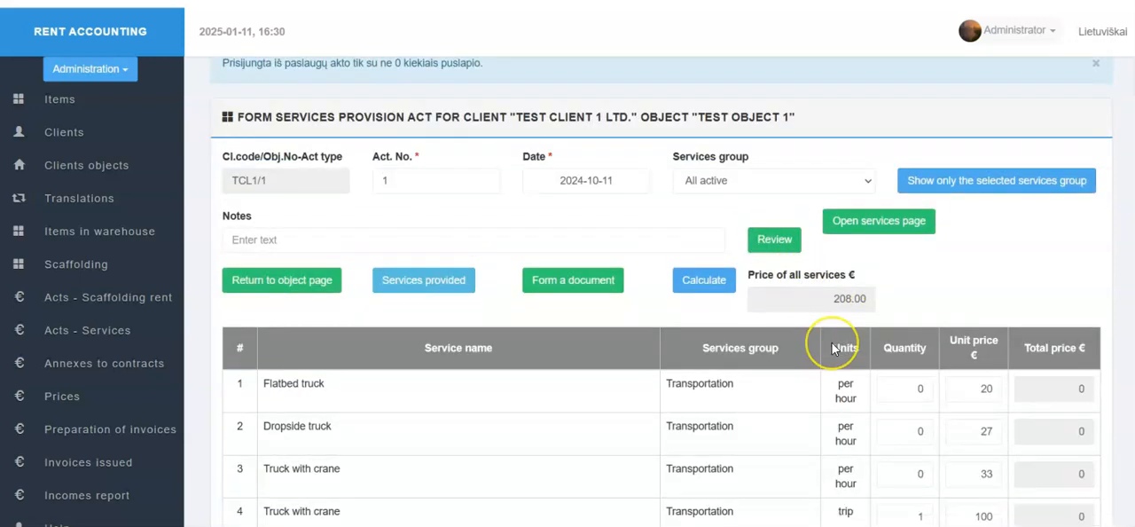
scroll(834, 347, down, 1)
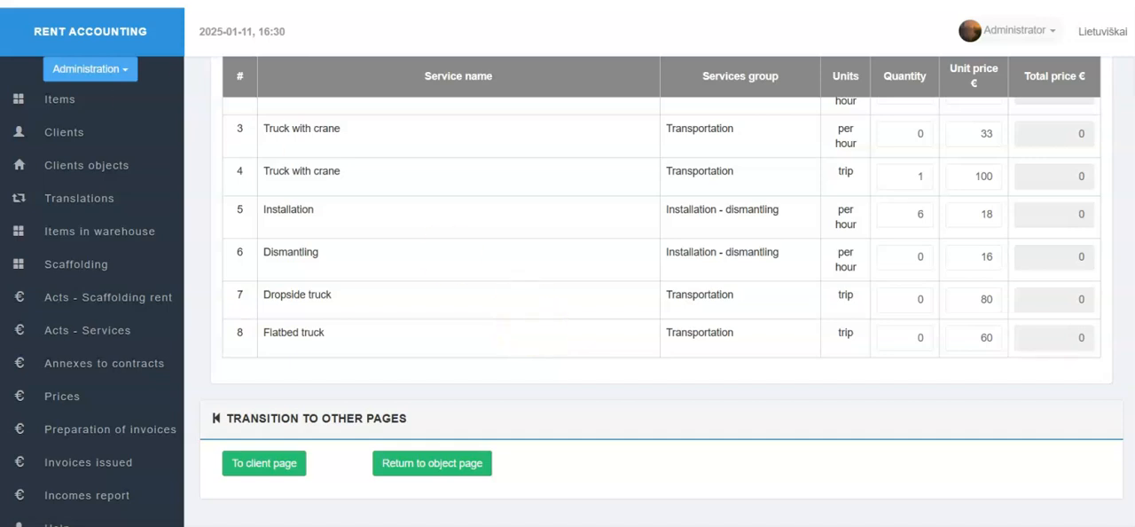
click(915, 334)
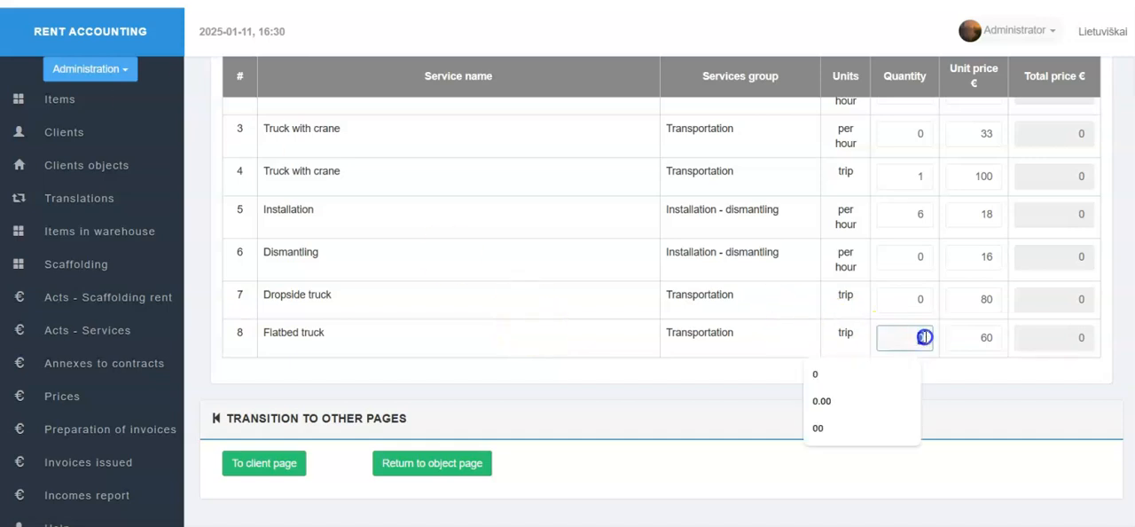
text(1)
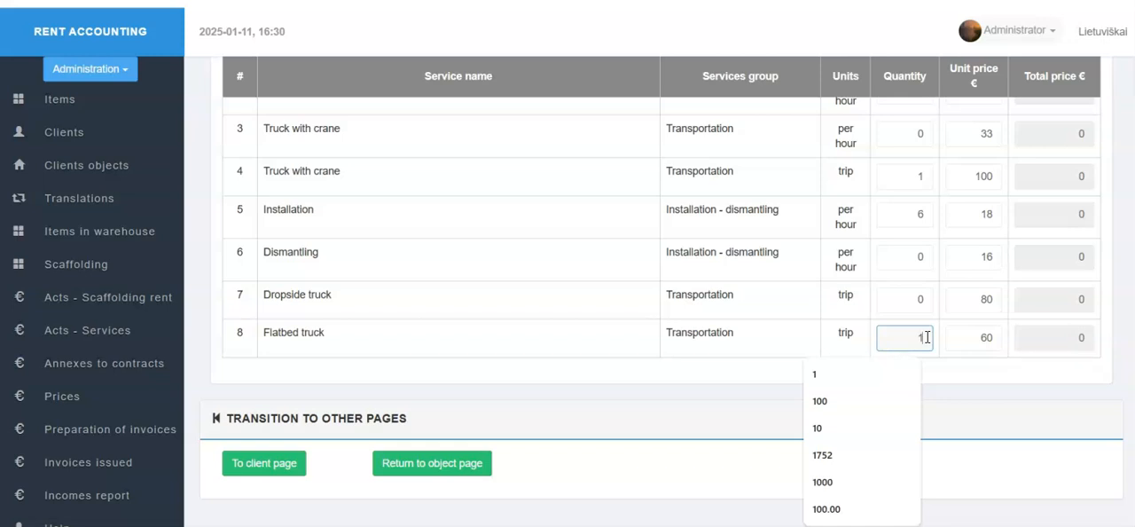
scroll(929, 339, up, 3)
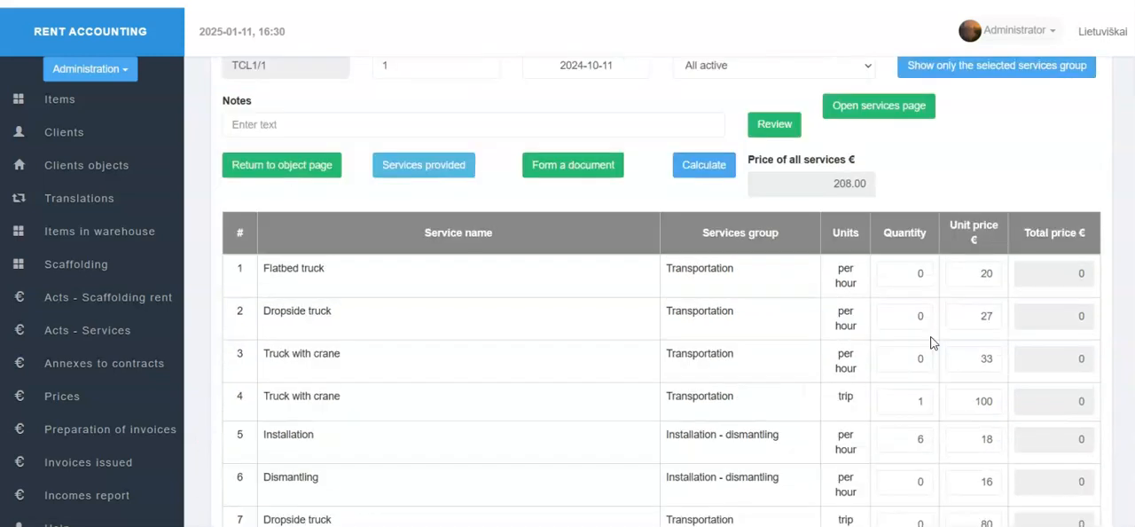
scroll(931, 342, up, 2)
click(703, 310)
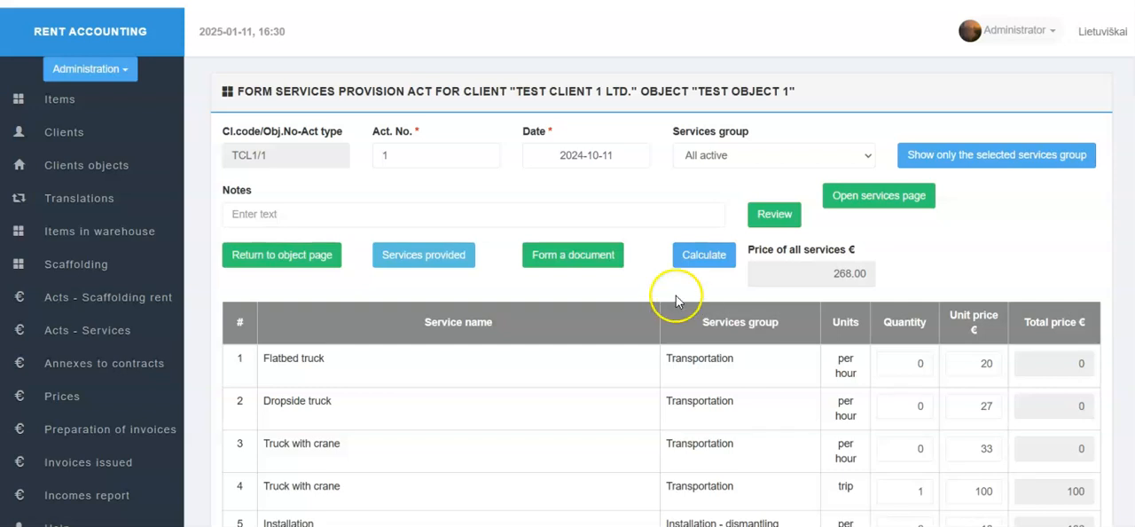
- Form the document for the 2024-10-11 services act, keep the blocked xlsx download despite the insecure connection, and look through it
click(559, 246)
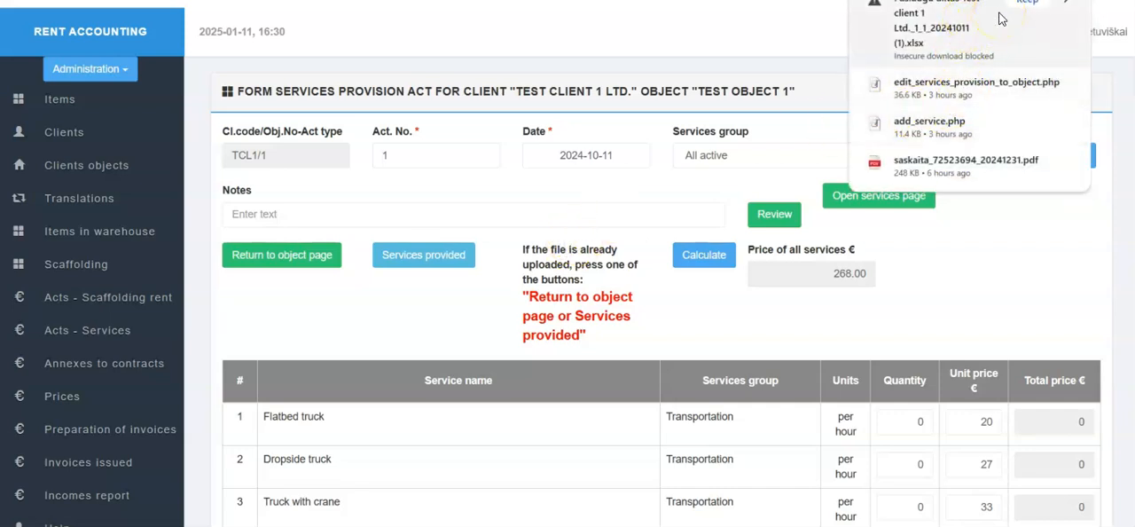
click(1001, 18)
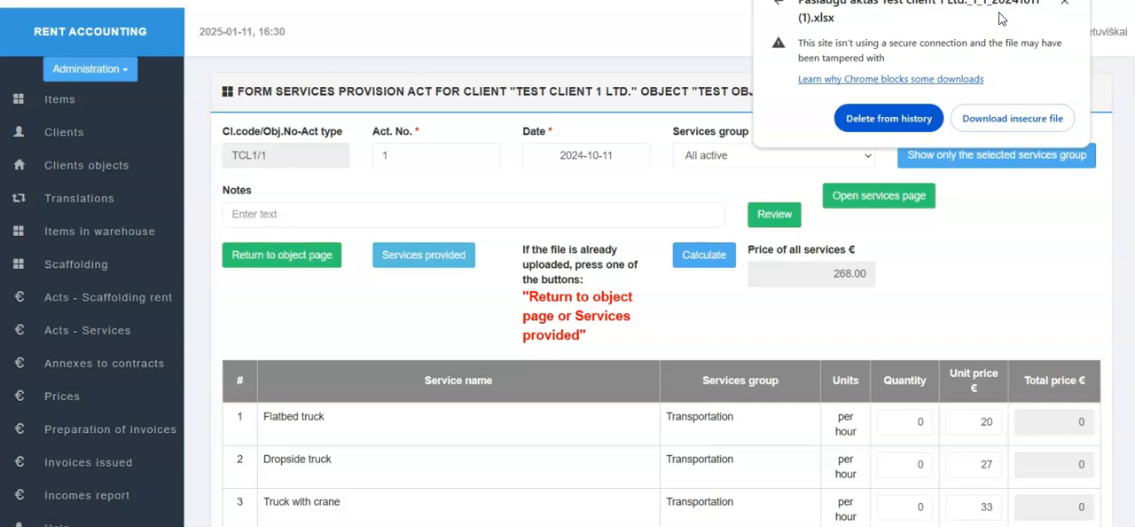
click(1027, 119)
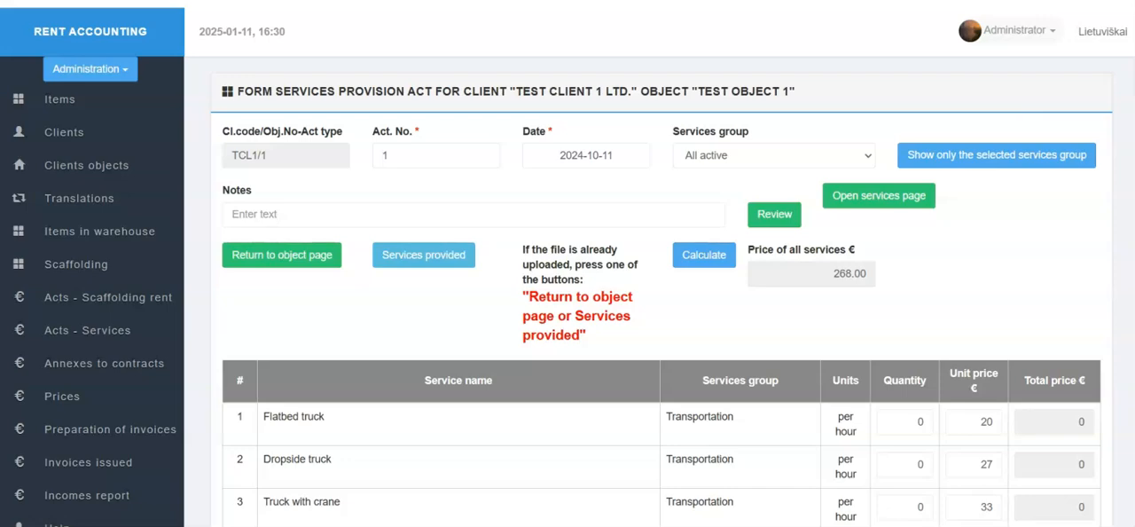
scroll(514, 333, down, 4)
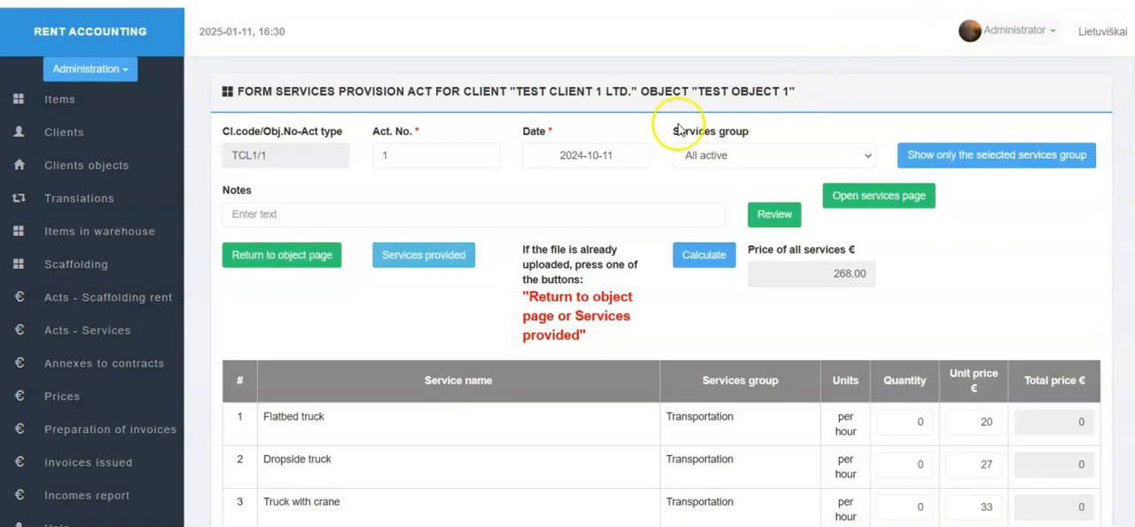
- Examine the services provided for Test object 1, and open its 2024-10-11 act for review from the list of services acts
click(321, 258)
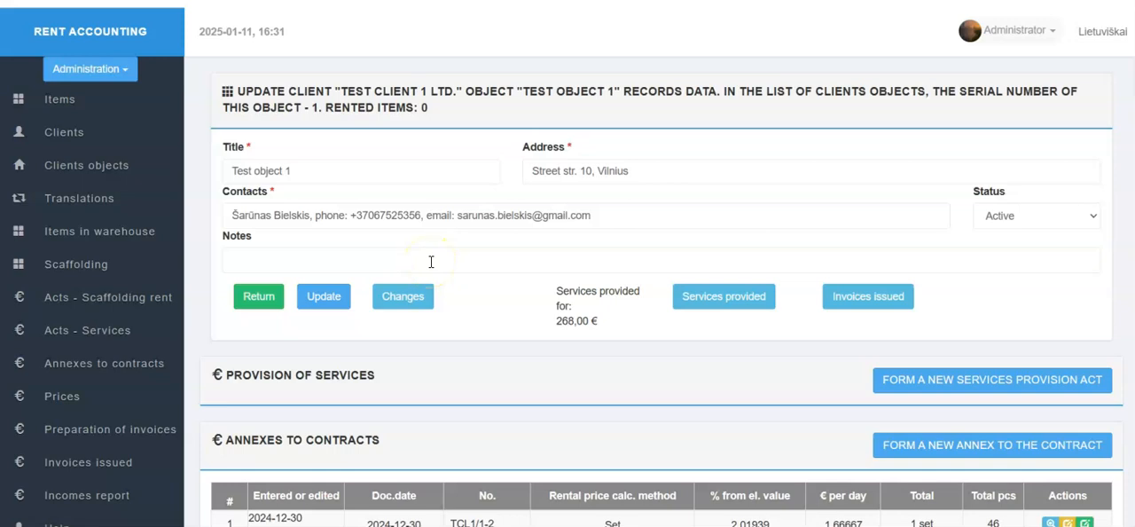
click(726, 296)
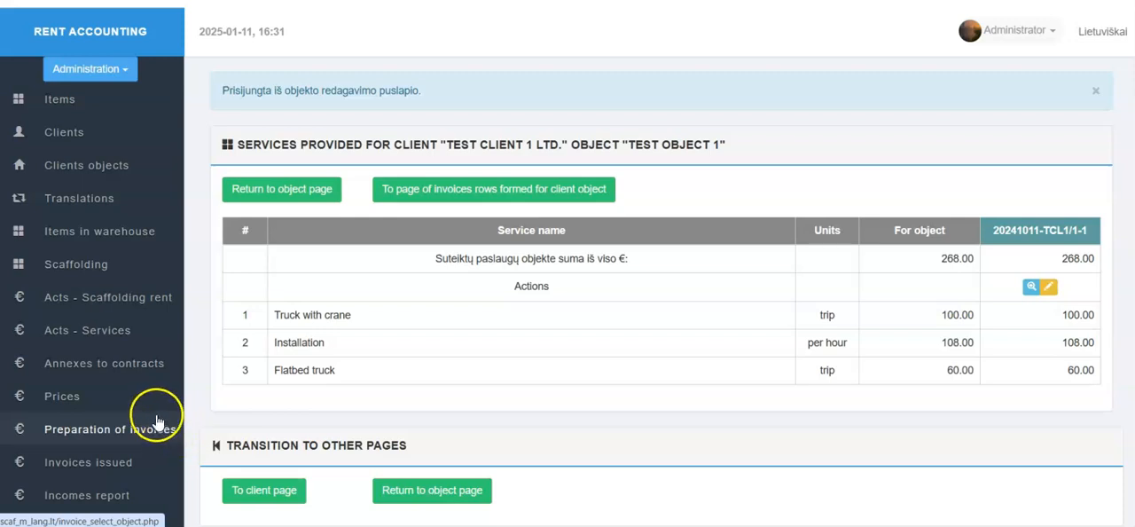
click(86, 340)
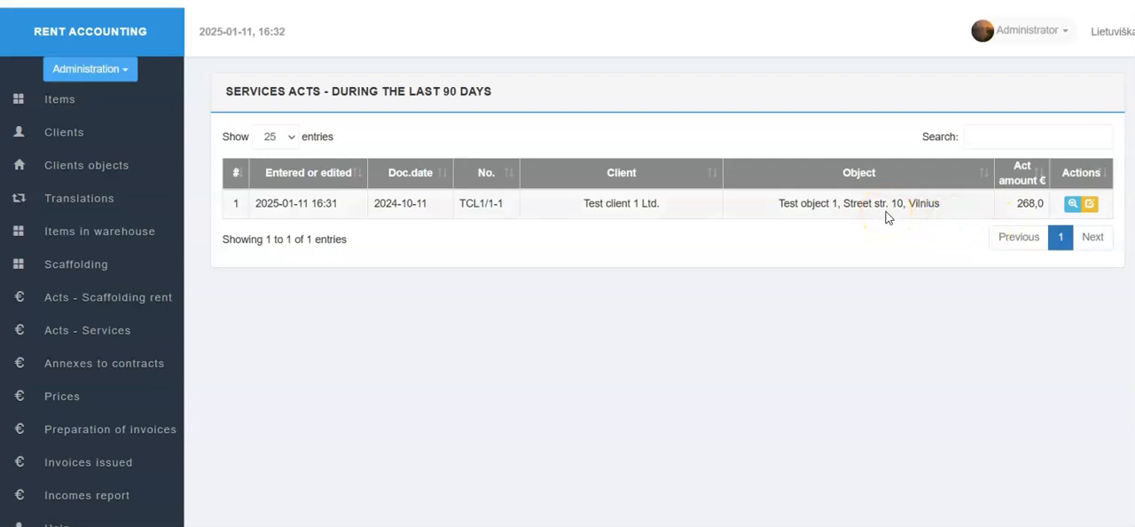
click(1072, 213)
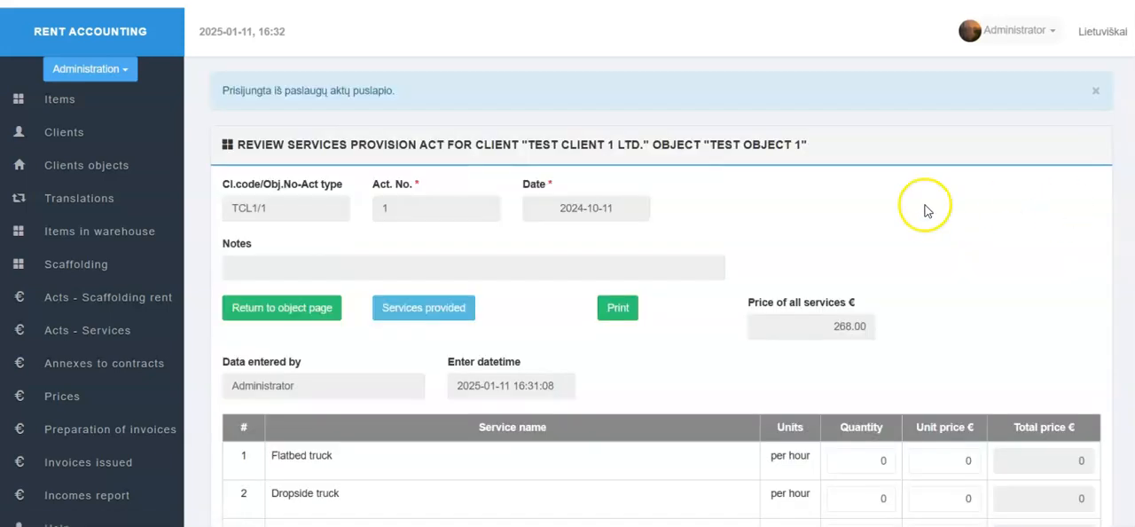
- Start a new services provision act from the object page of Test object 1 and date it 2024-12-19
click(317, 312)
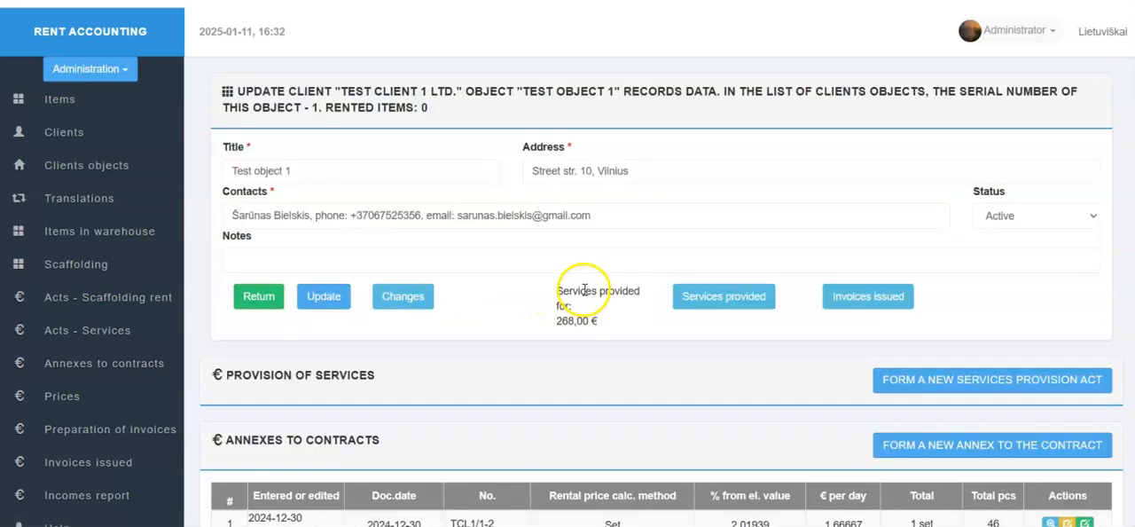
click(953, 386)
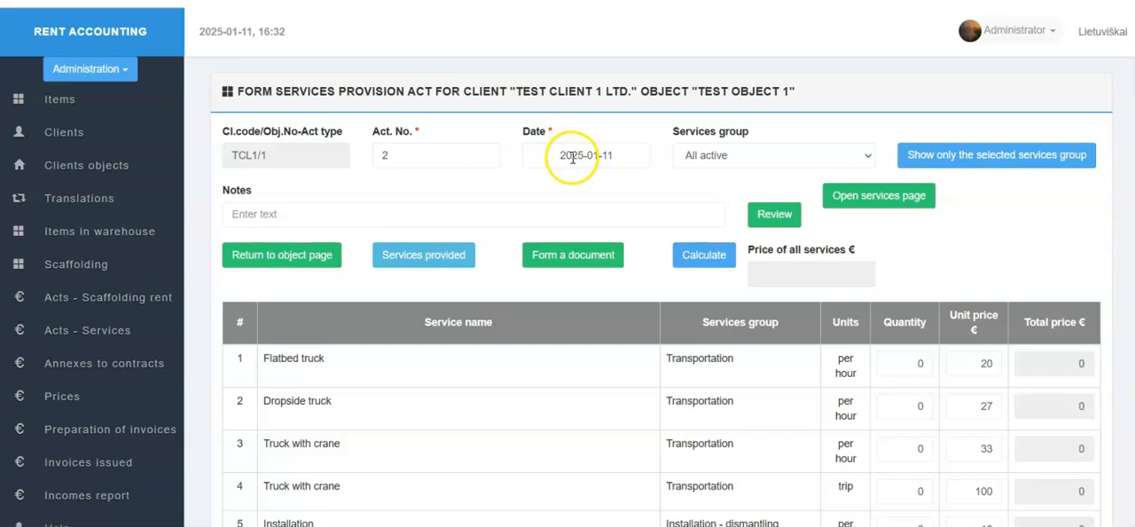
click(572, 157)
click(537, 185)
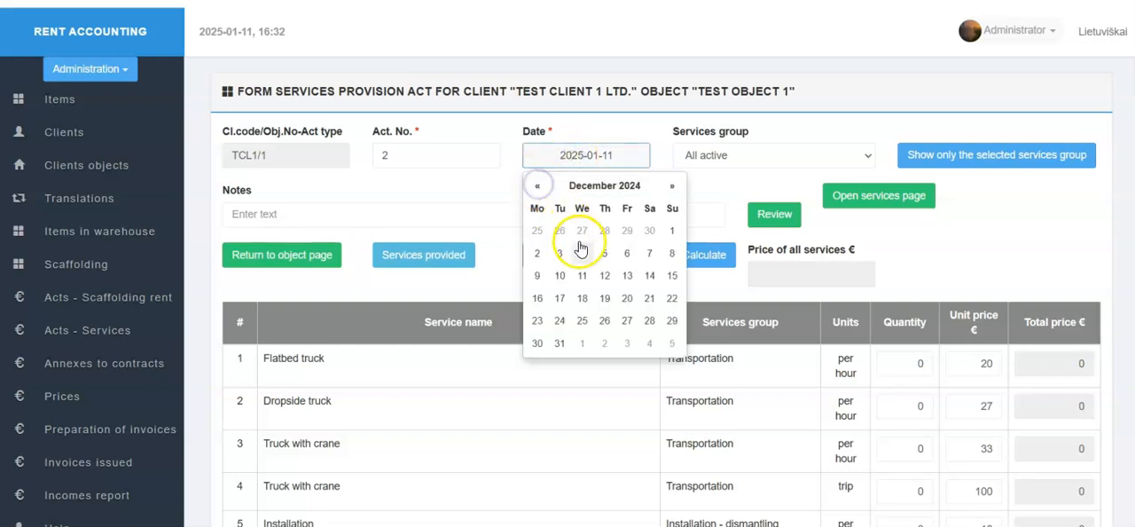
click(606, 300)
- Set the quantities of the per-trip Flatbed truck and the per-trip Truck with crane services to 1 each
scroll(703, 343, down, 1)
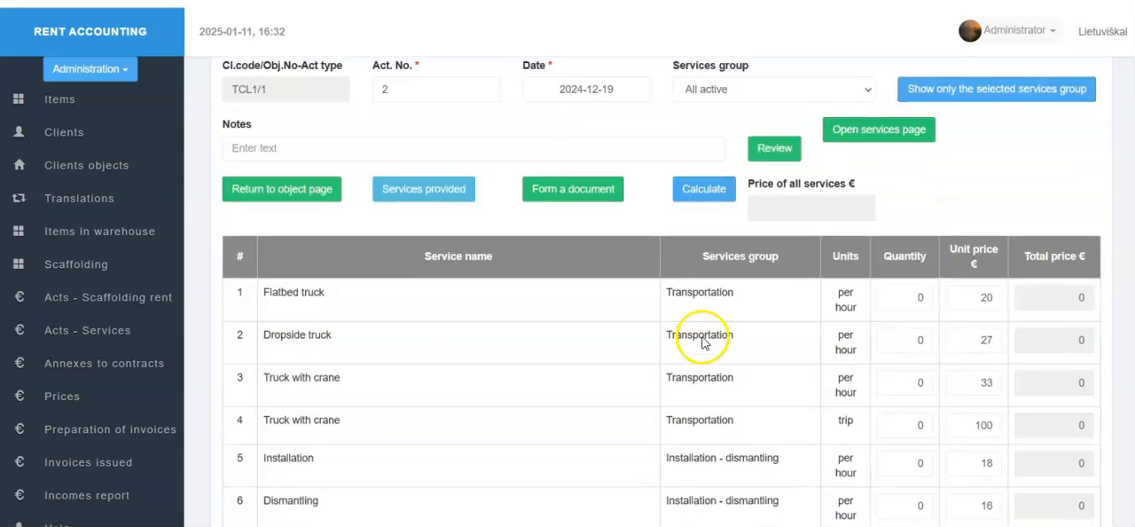
scroll(760, 325, down, 2)
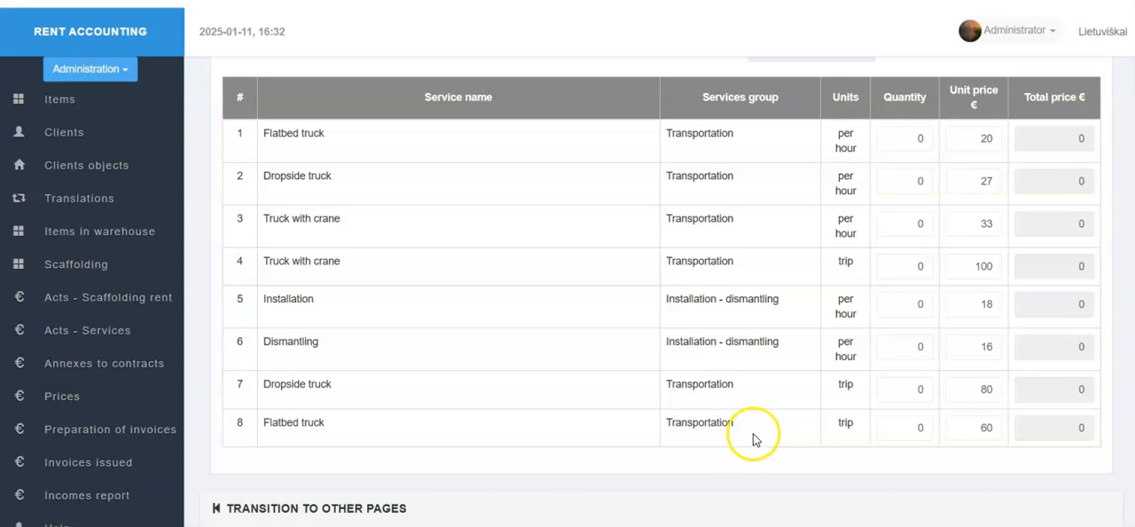
click(922, 429)
key(BackSpace)
text(1)
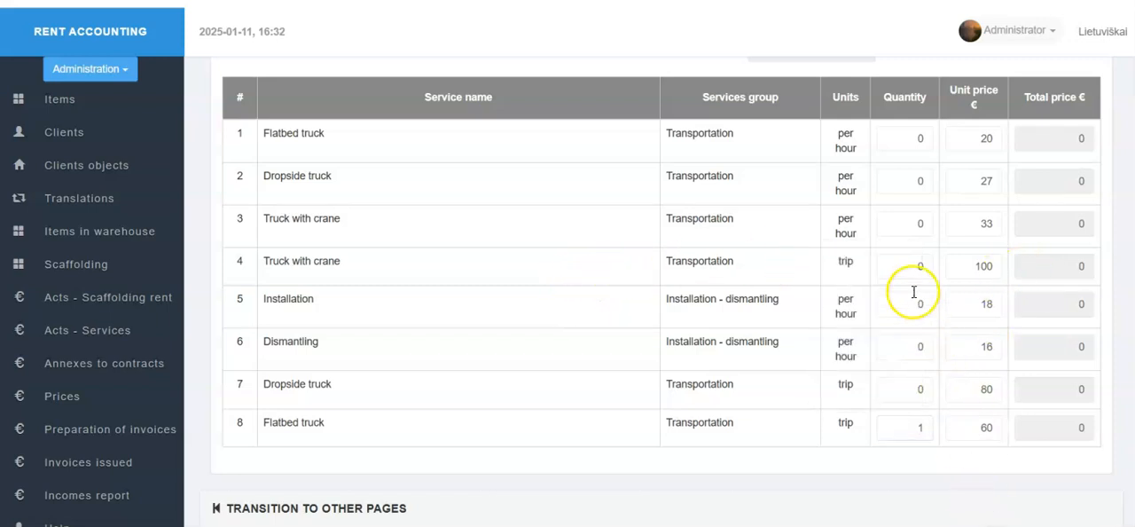
click(921, 267)
text(1)
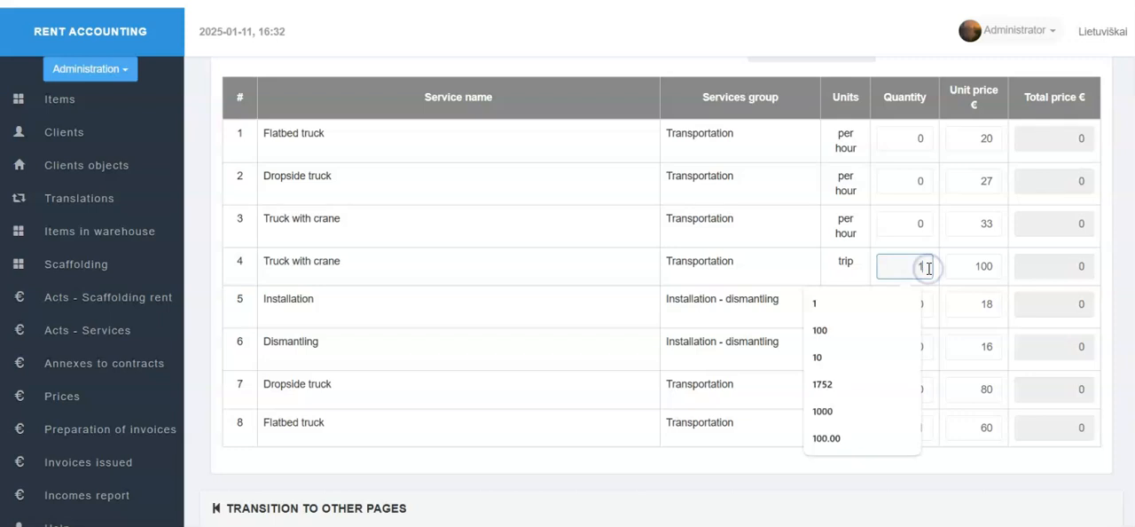
click(447, 350)
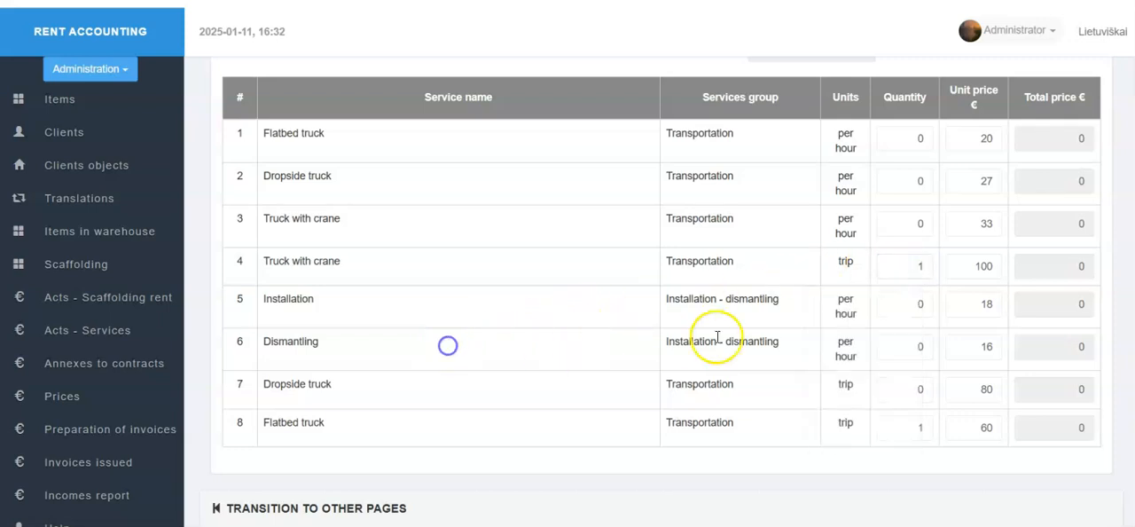
- Set the Dismantling quantity to 4 and calculate the prices of the services in the act
click(925, 347)
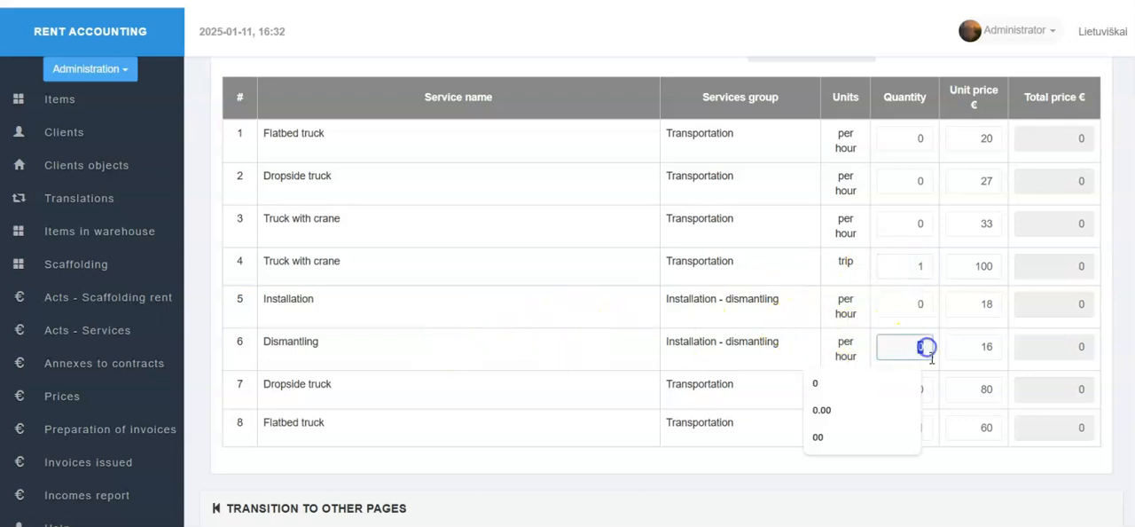
text(4)
scroll(633, 322, up, 2)
click(693, 190)
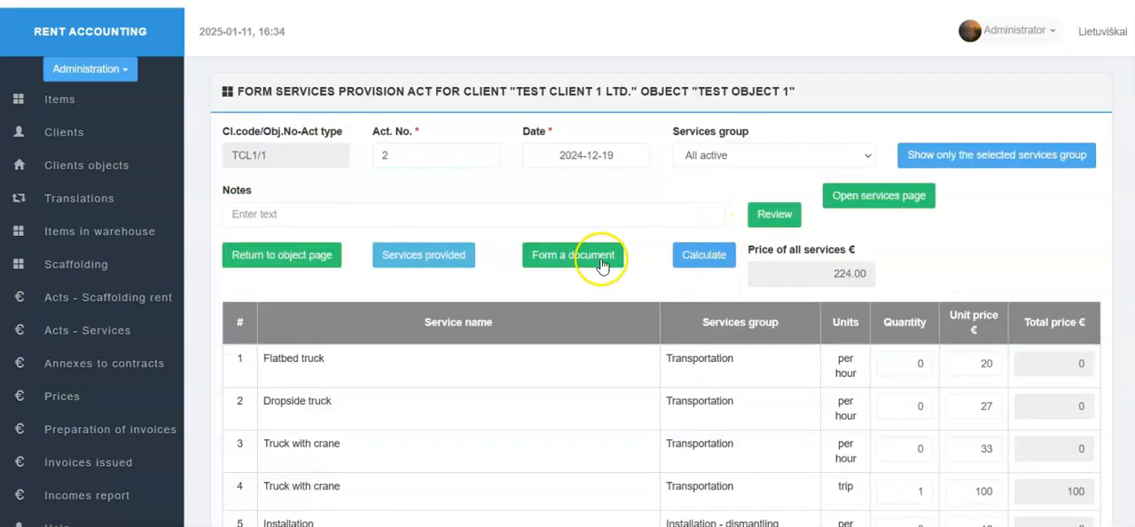
- Form the document for the 2024-12-19 services act, download the xlsx file despite the insecure connection, and check its contents
click(601, 264)
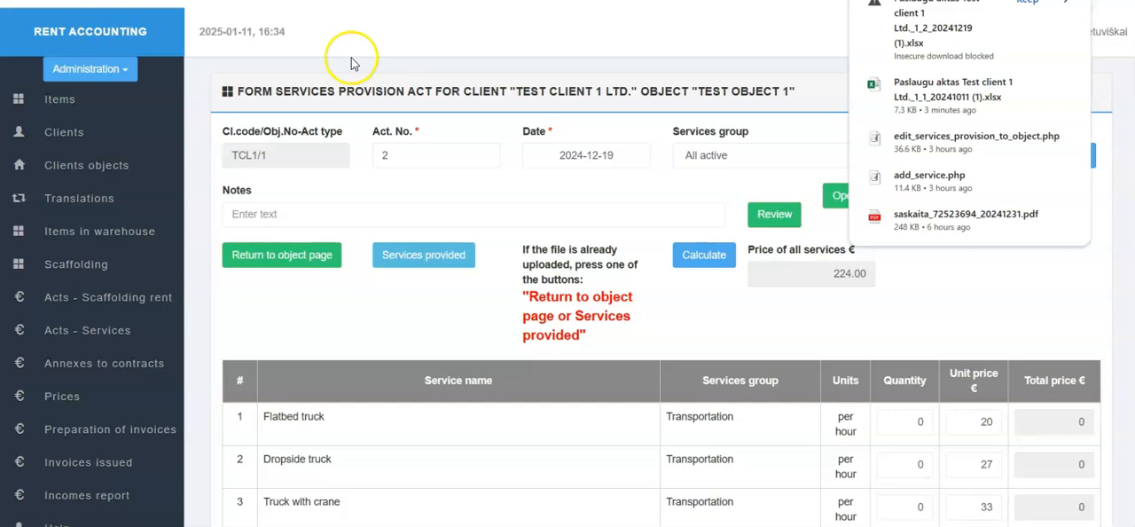
click(951, 28)
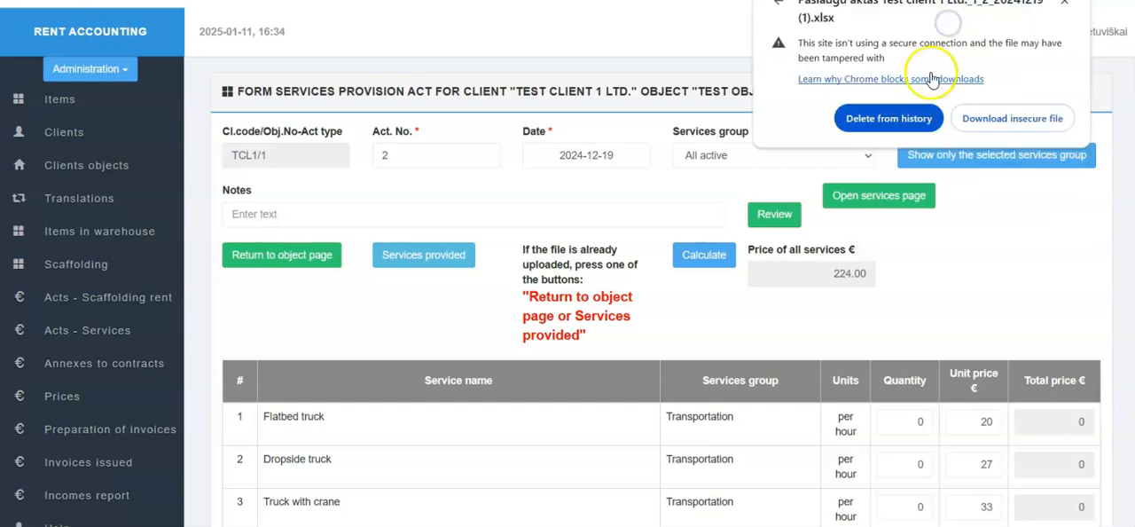
click(983, 118)
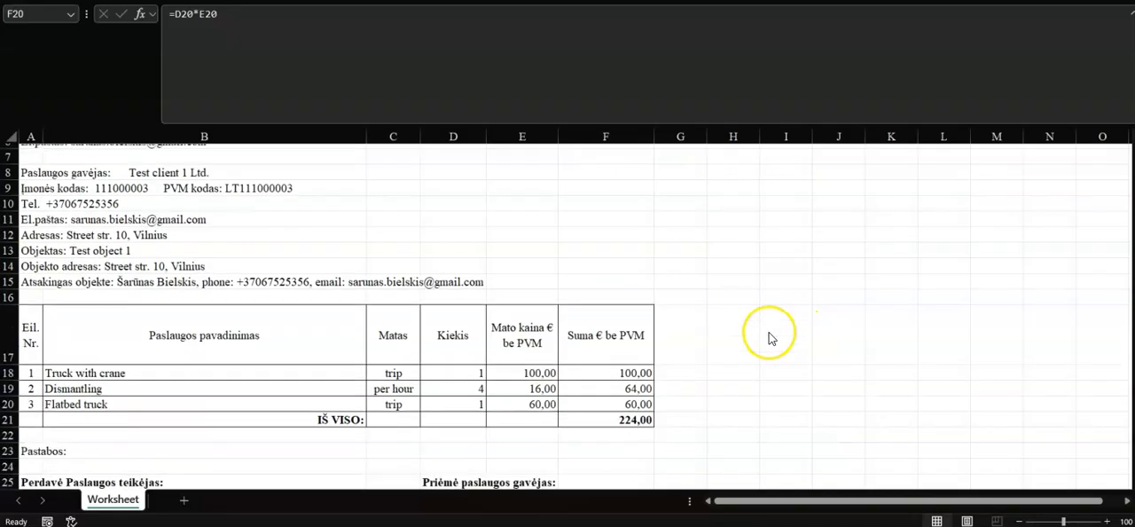
scroll(770, 337, up, 2)
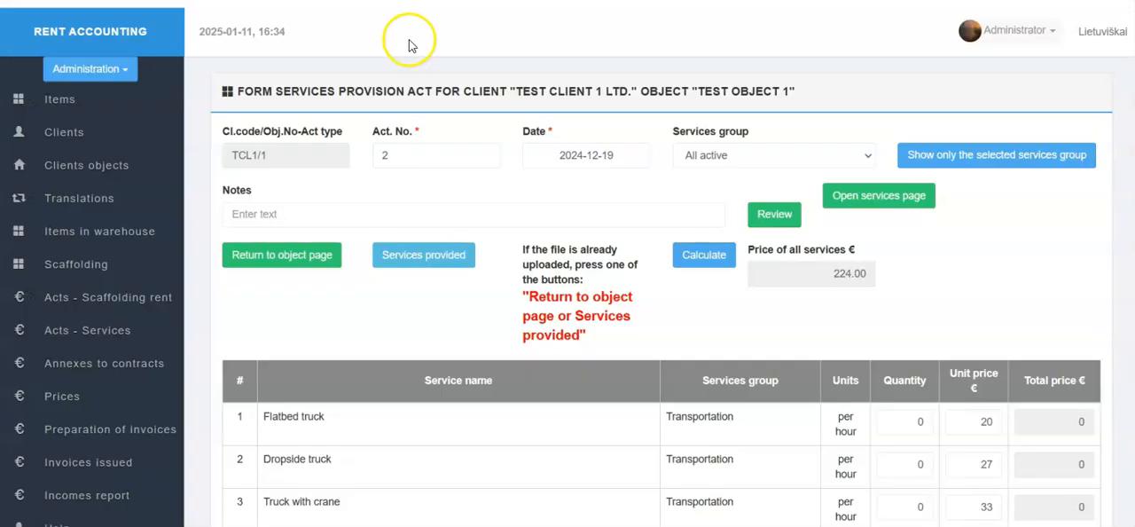
- Return to the object page, examine the services provided under both acts, and open the list of services acts
click(315, 257)
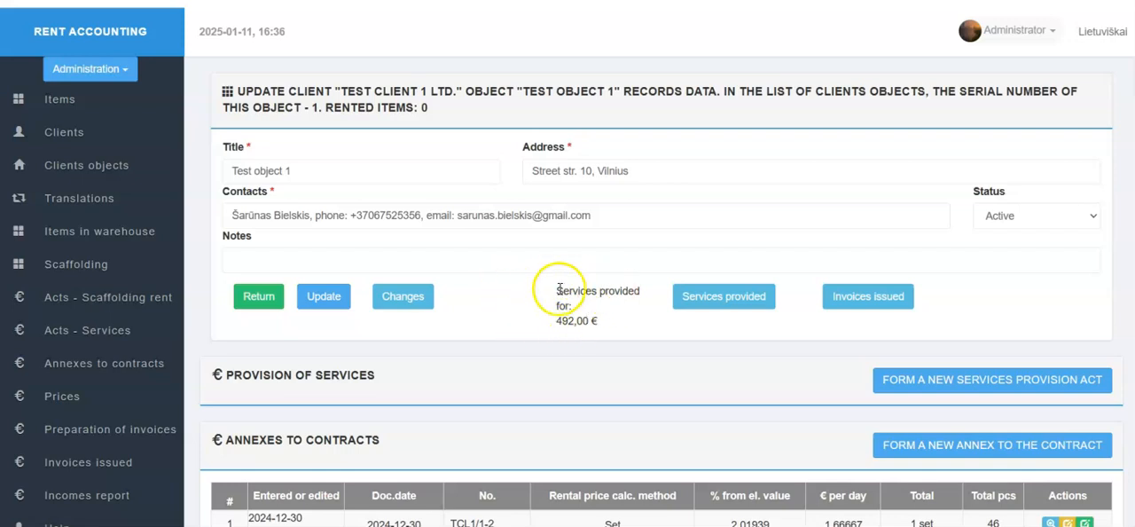
click(735, 302)
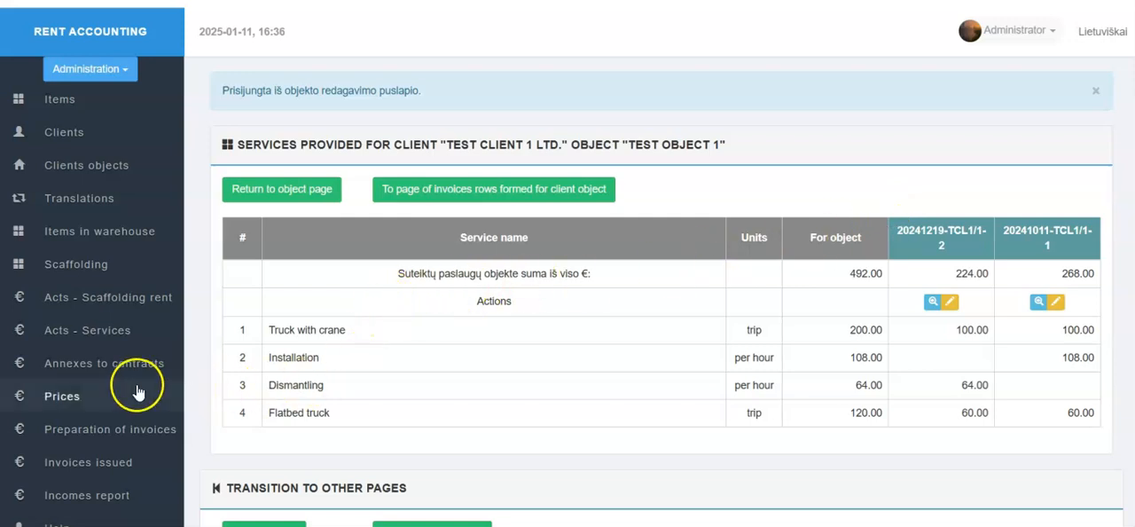
click(119, 339)
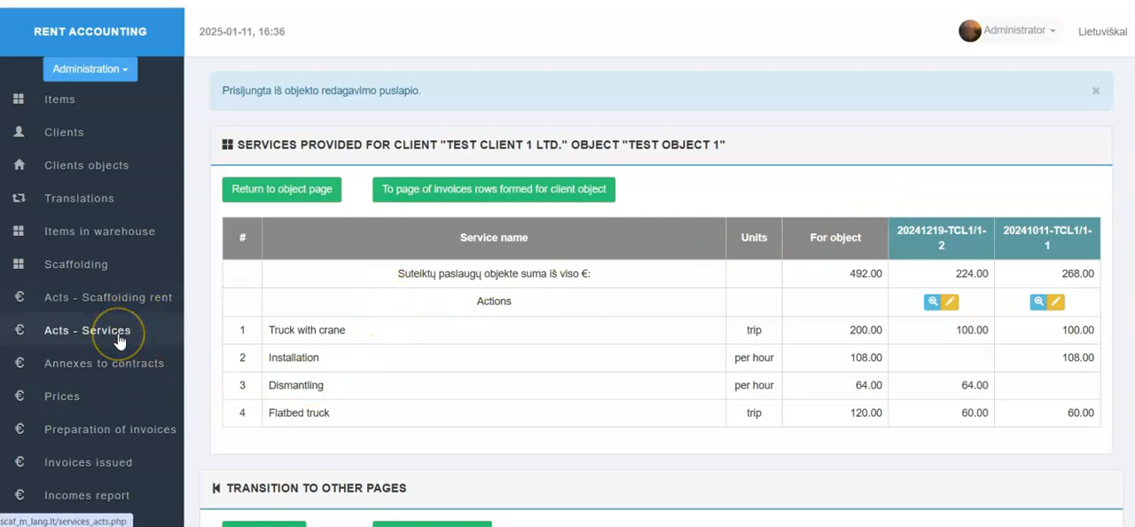